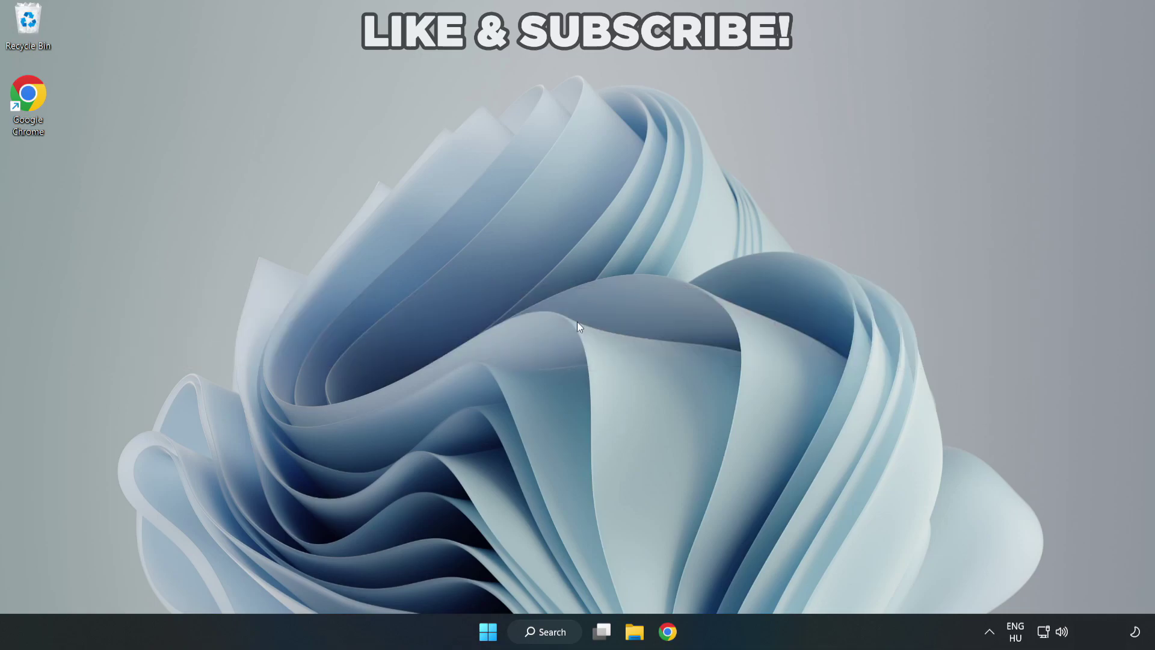
Search Windows for device manager from the taskbar
click(555, 635)
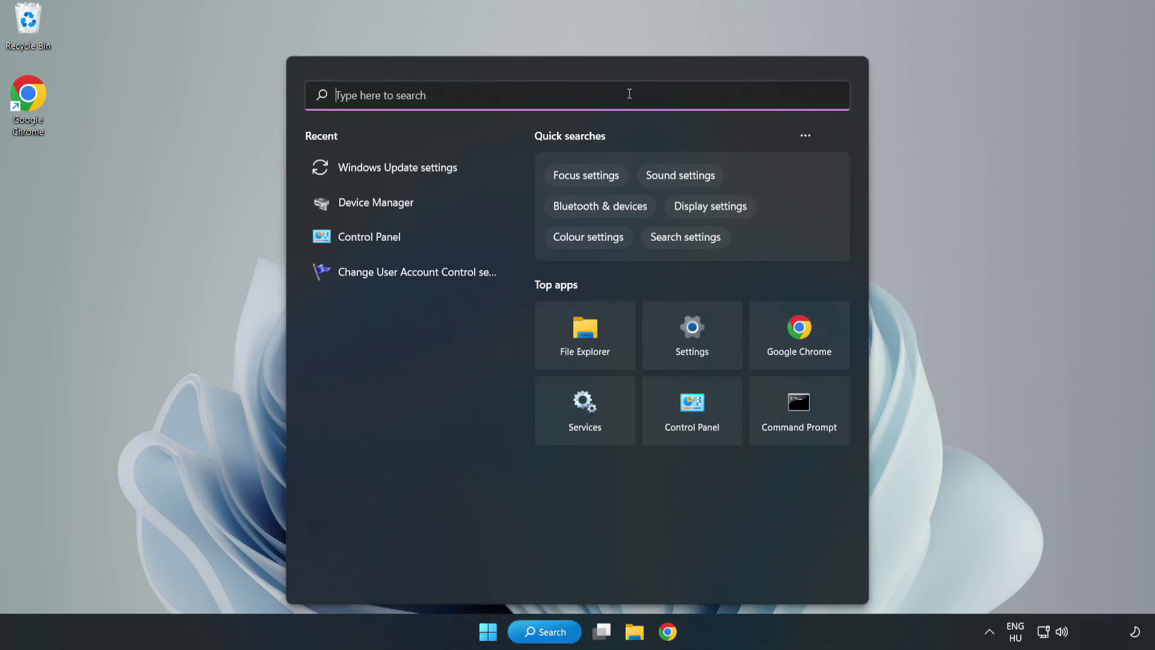
text(devic)
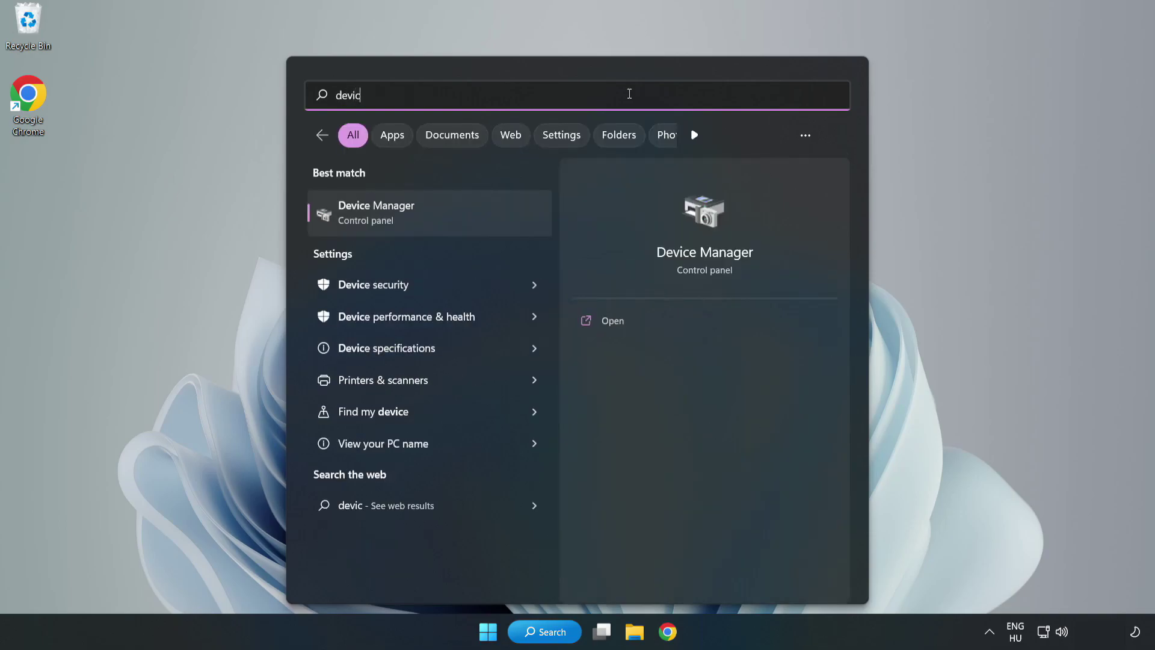
text(e mana)
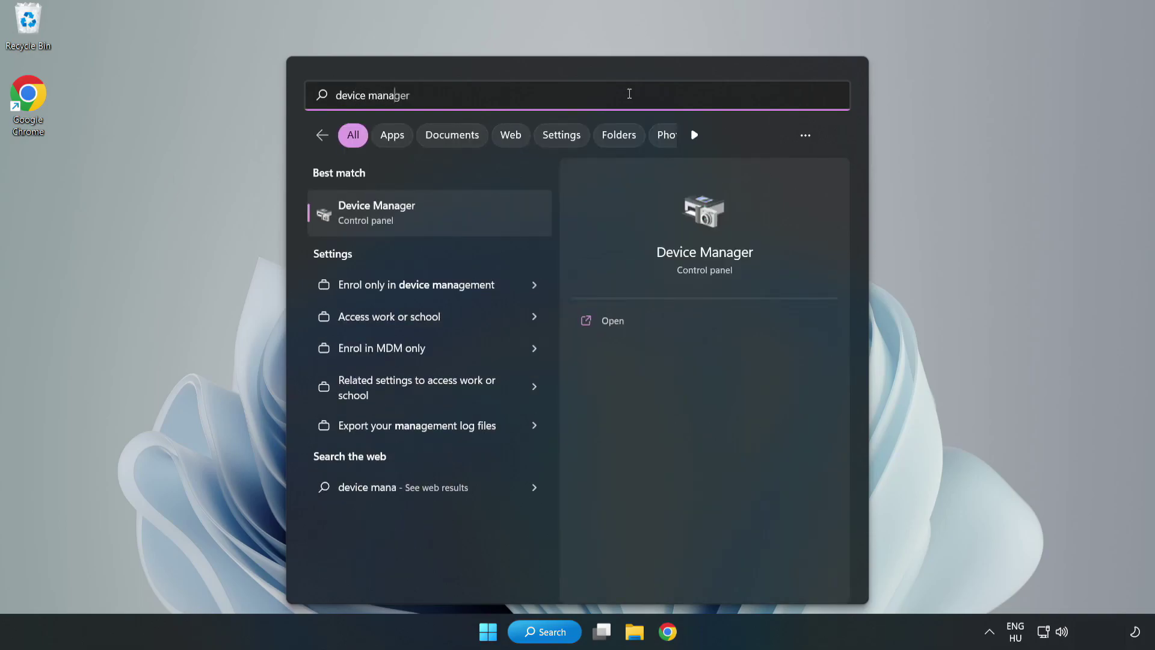
text(ger)
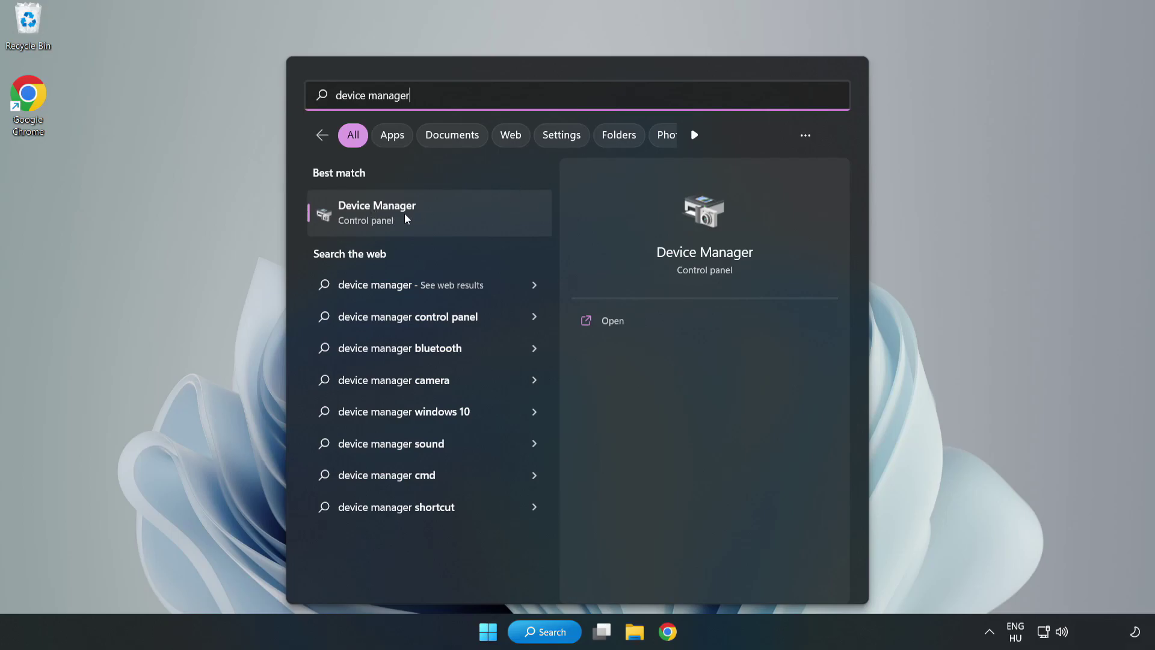
Launch Device Manager from the search results and position its window
click(429, 219)
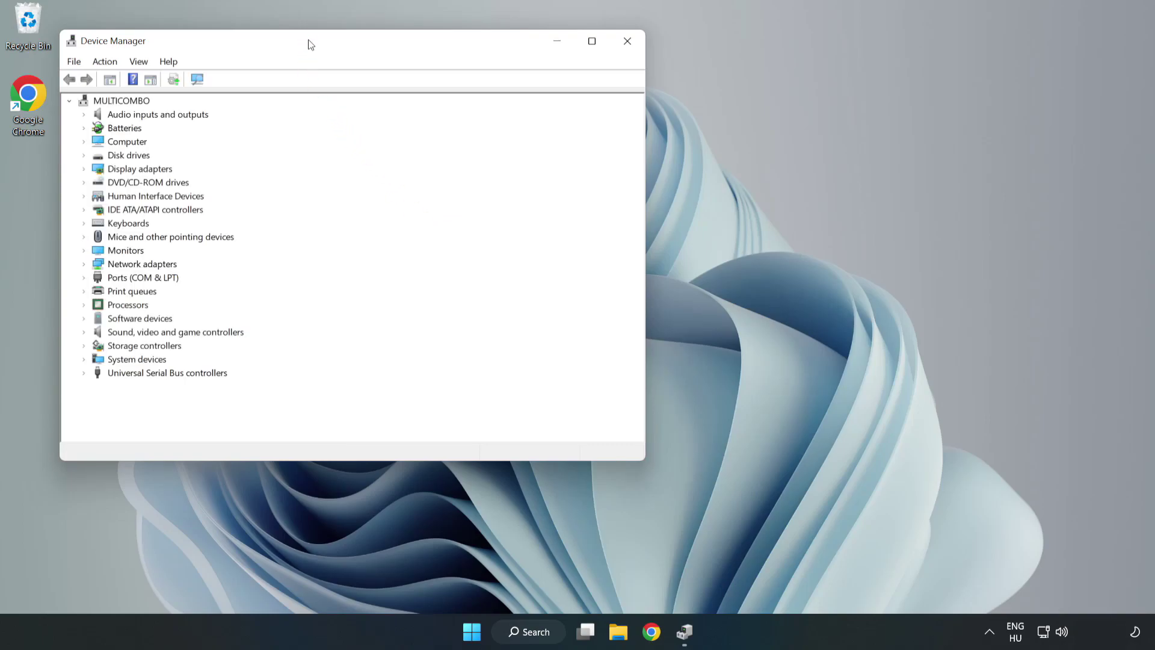
mouse_move(308, 44)
mouse_down()
mouse_move(436, 91)
mouse_move(513, 103)
mouse_up()
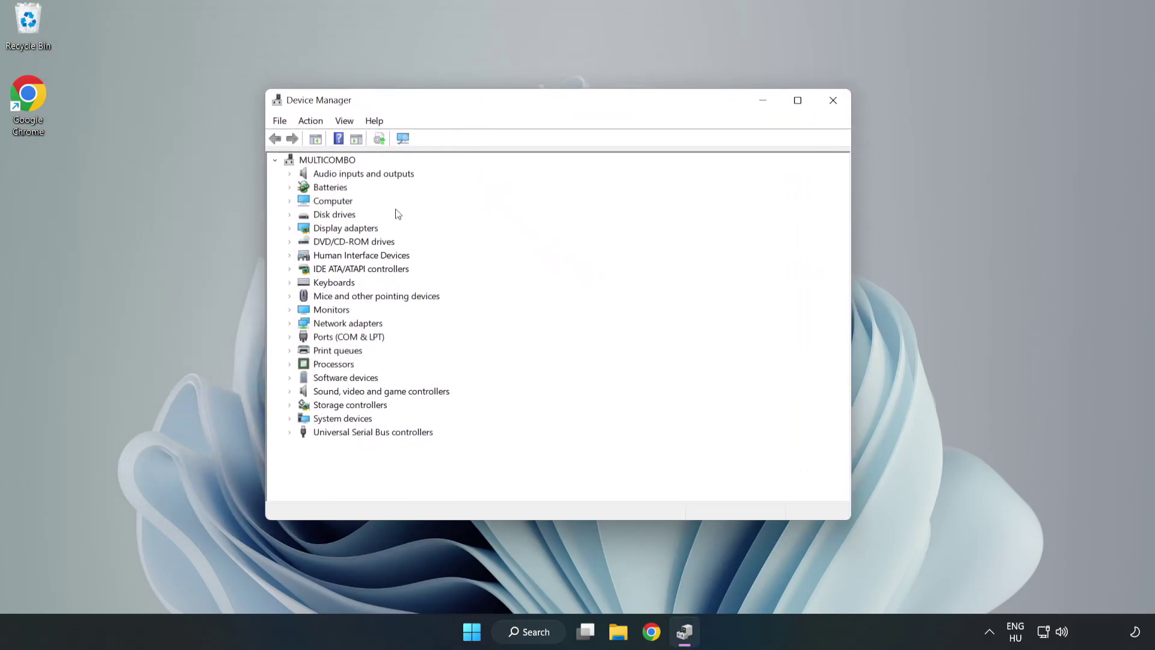
Under Display adapters, bring up the actions for the VMware SVGA 3D adapter
click(311, 232)
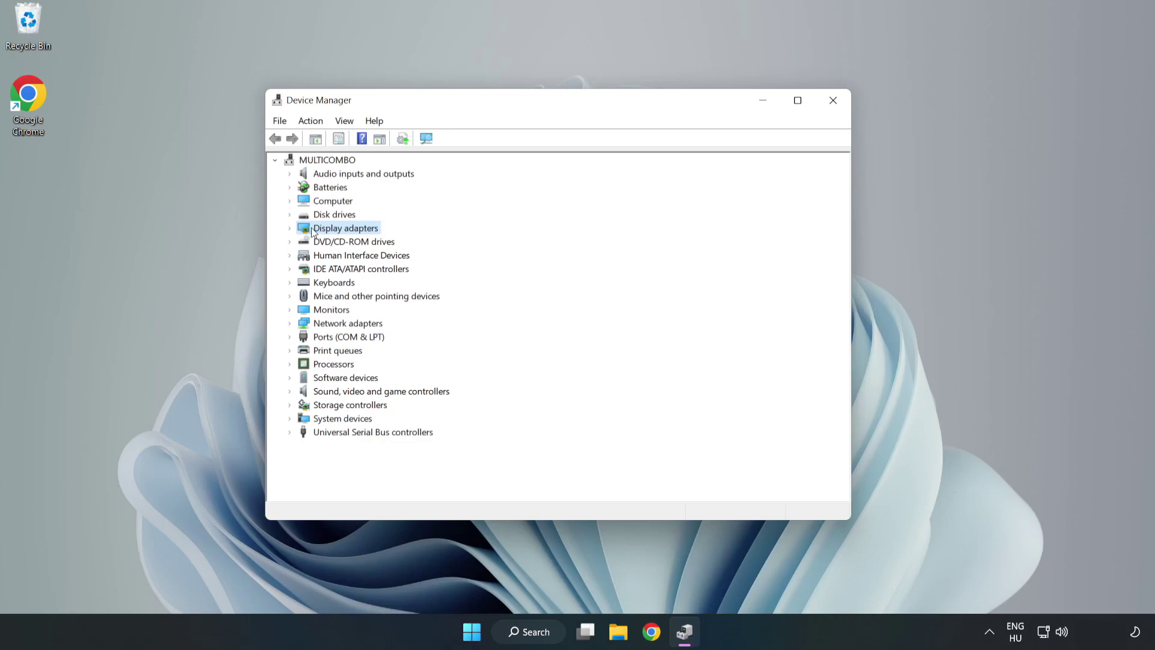
click(291, 232)
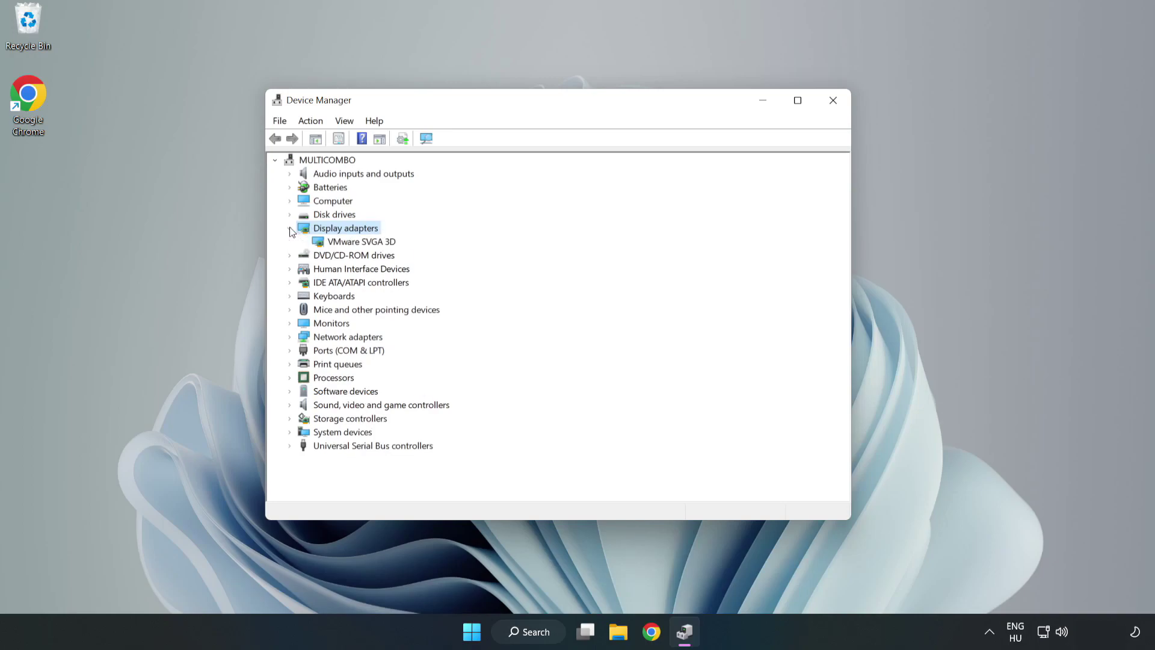
click(330, 241)
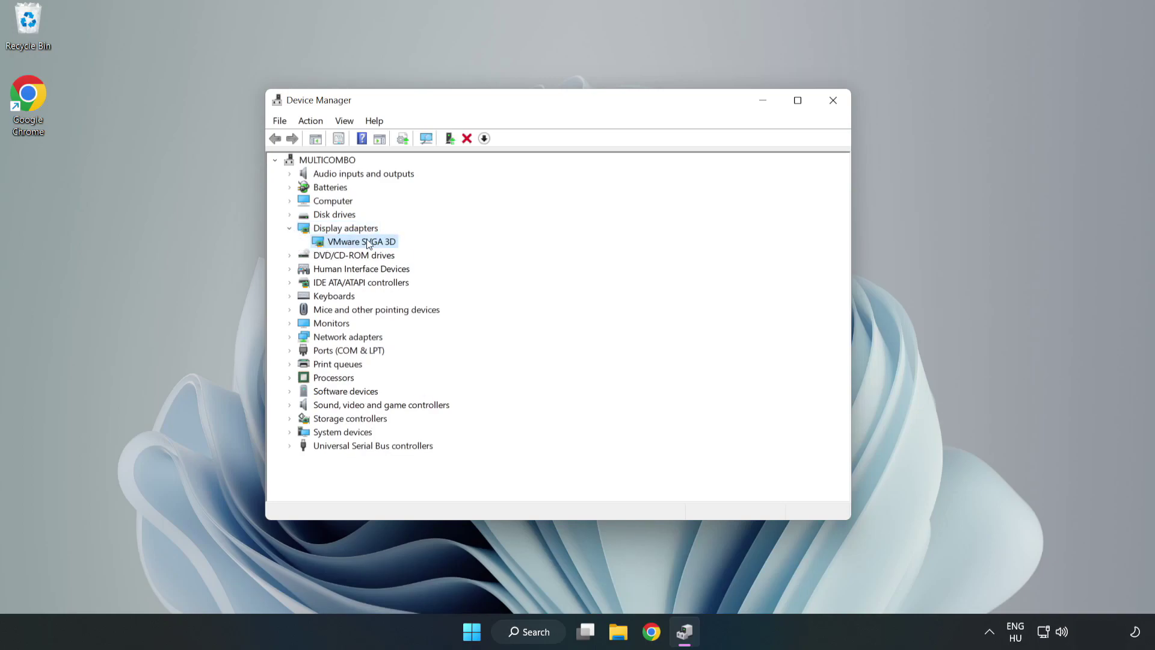
right_click(358, 246)
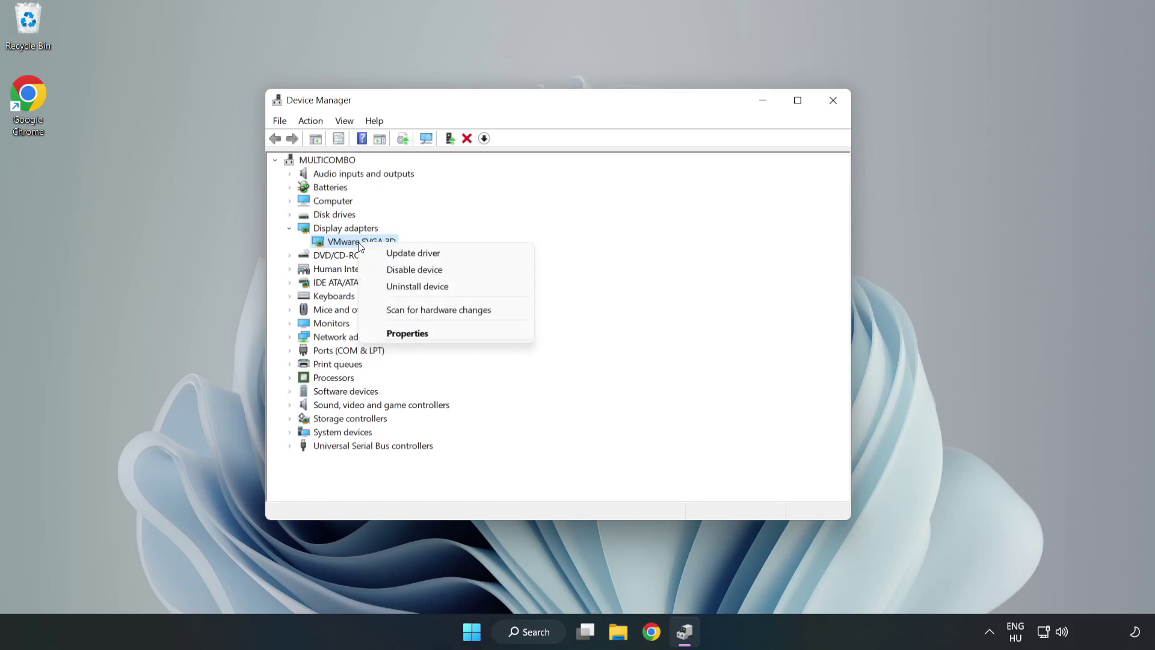
Search automatically for VMware SVGA 3D drivers; best driver already installed, dismiss the result
click(447, 257)
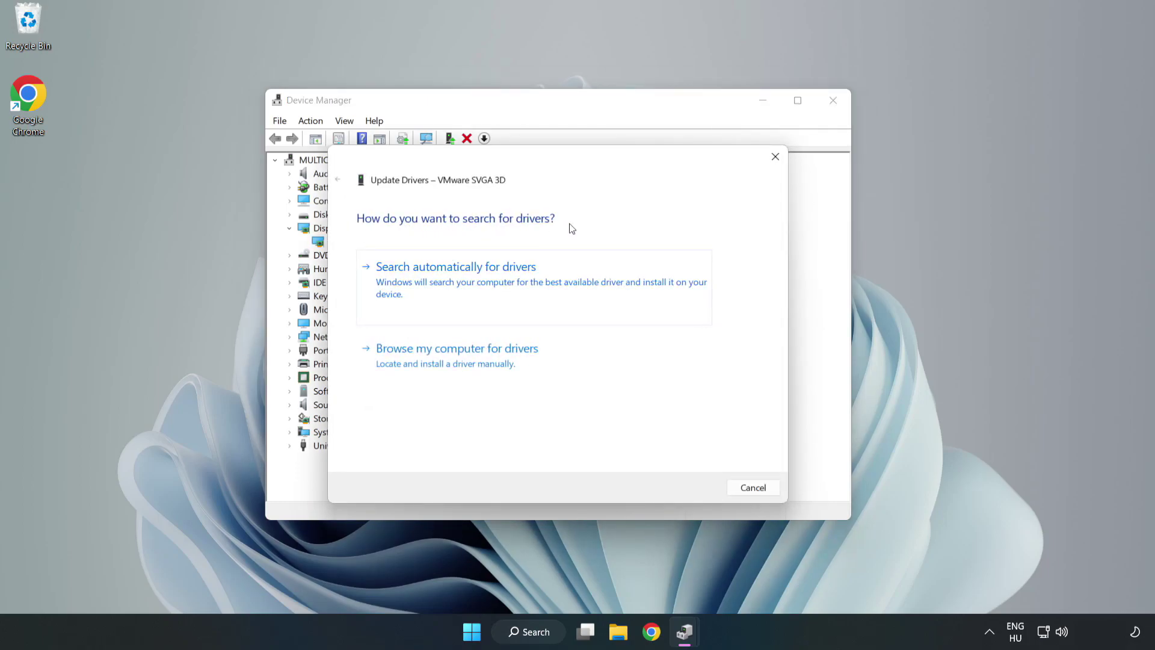
click(459, 282)
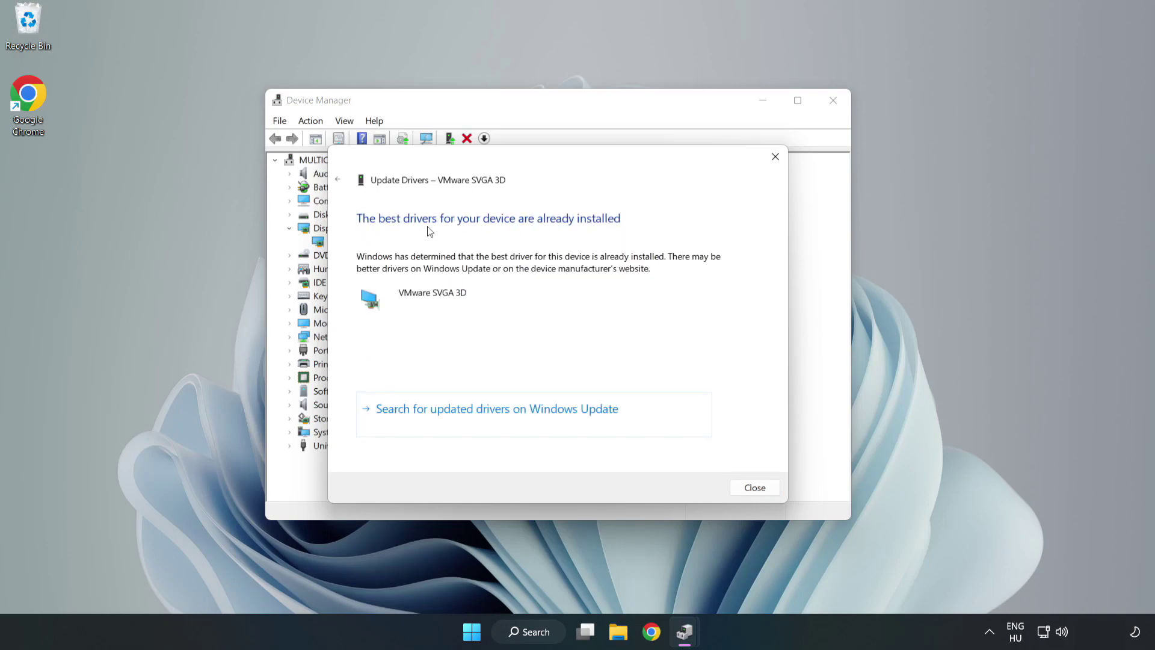
click(757, 489)
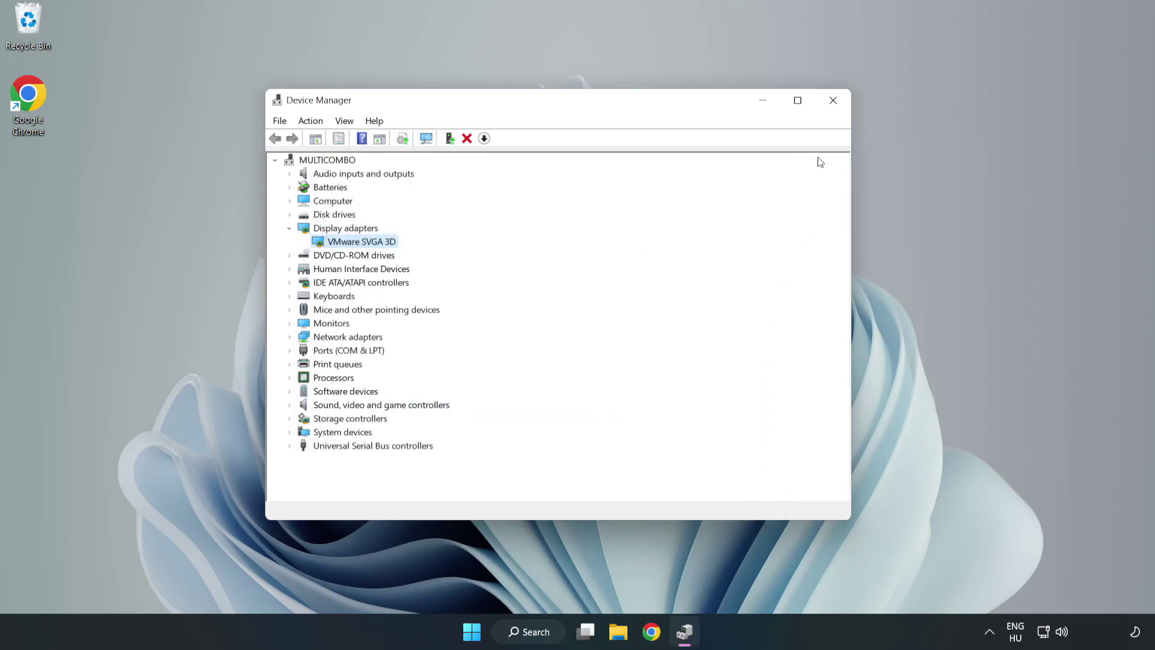
Close Device Manager and search Windows for updates
click(834, 104)
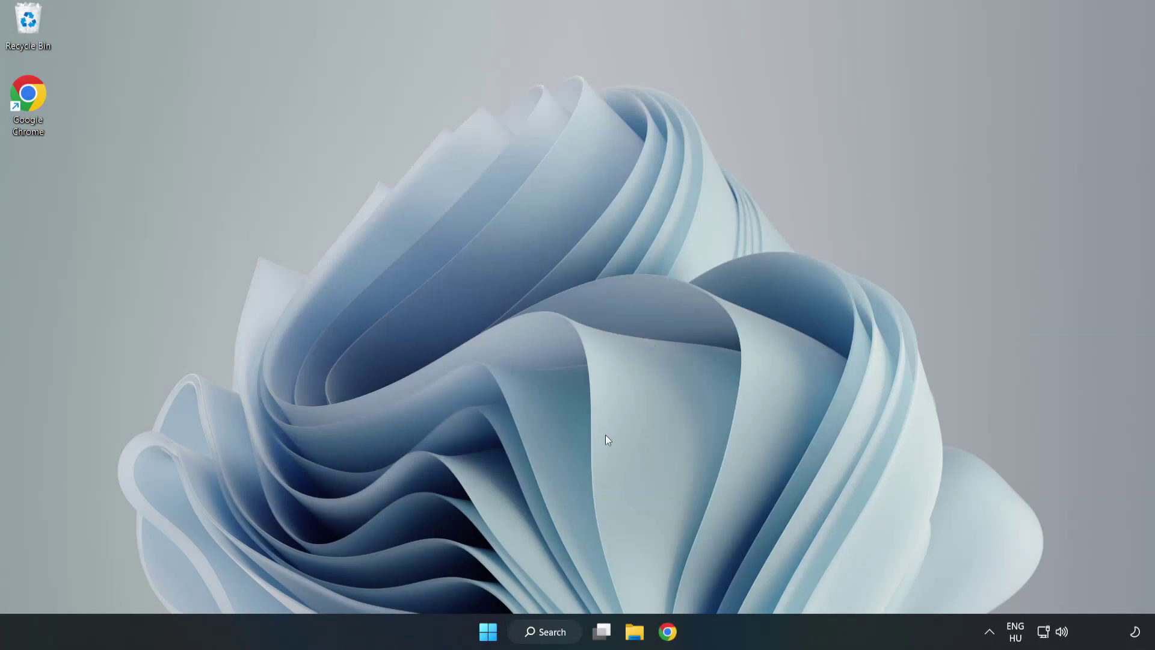
click(548, 634)
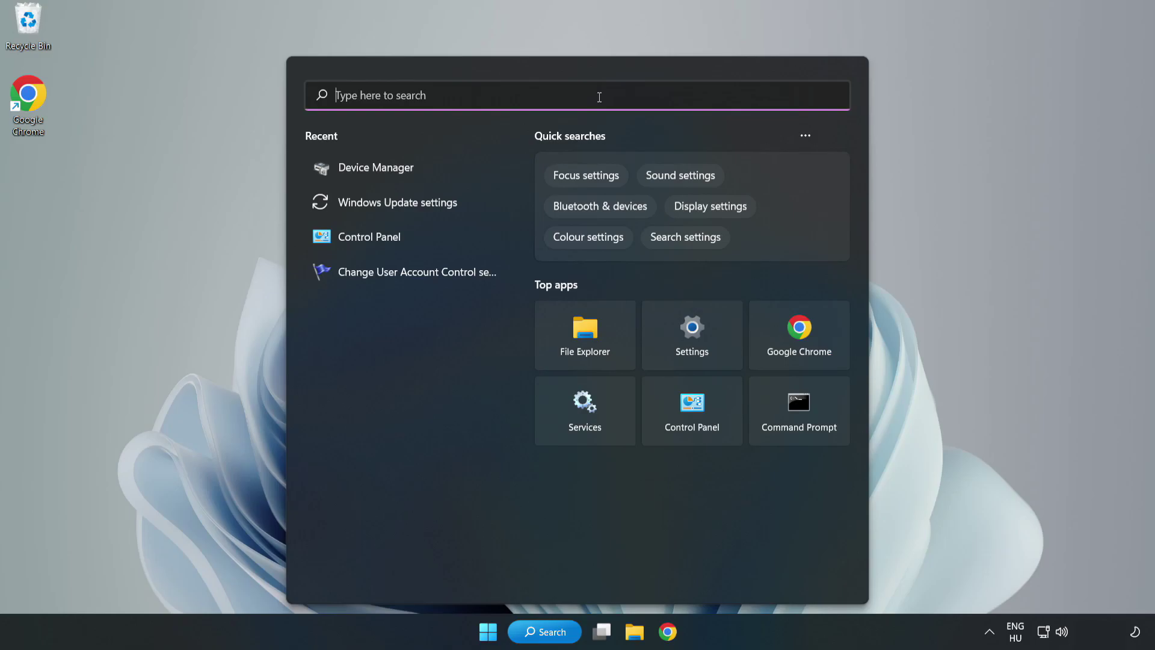
text(update)
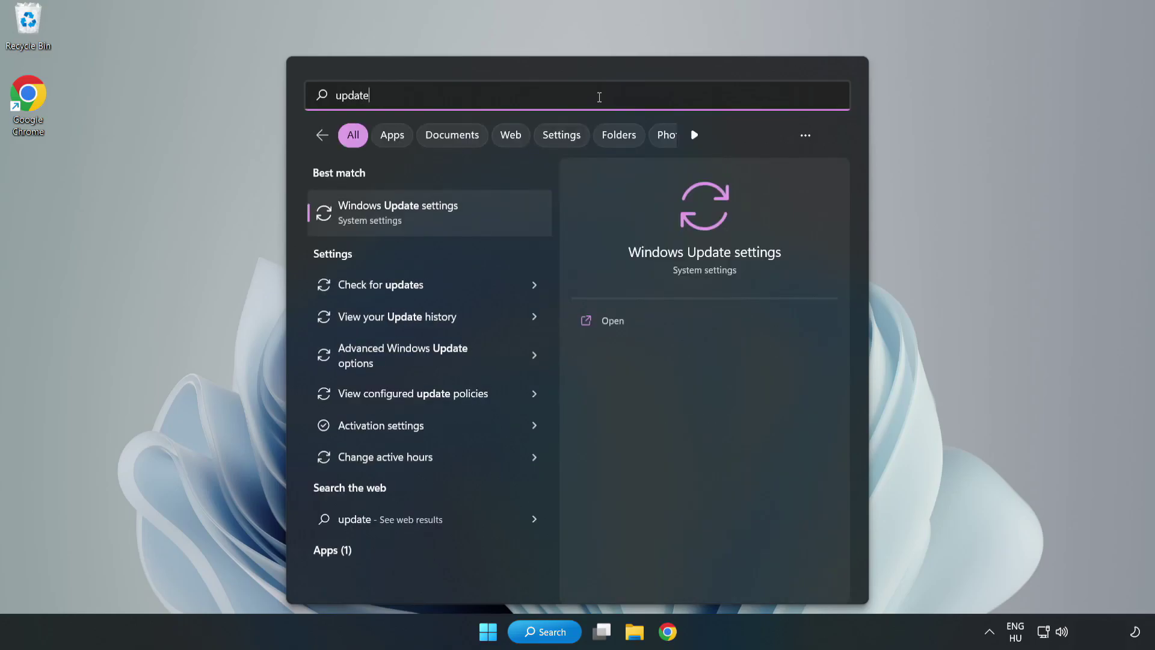
text(s)
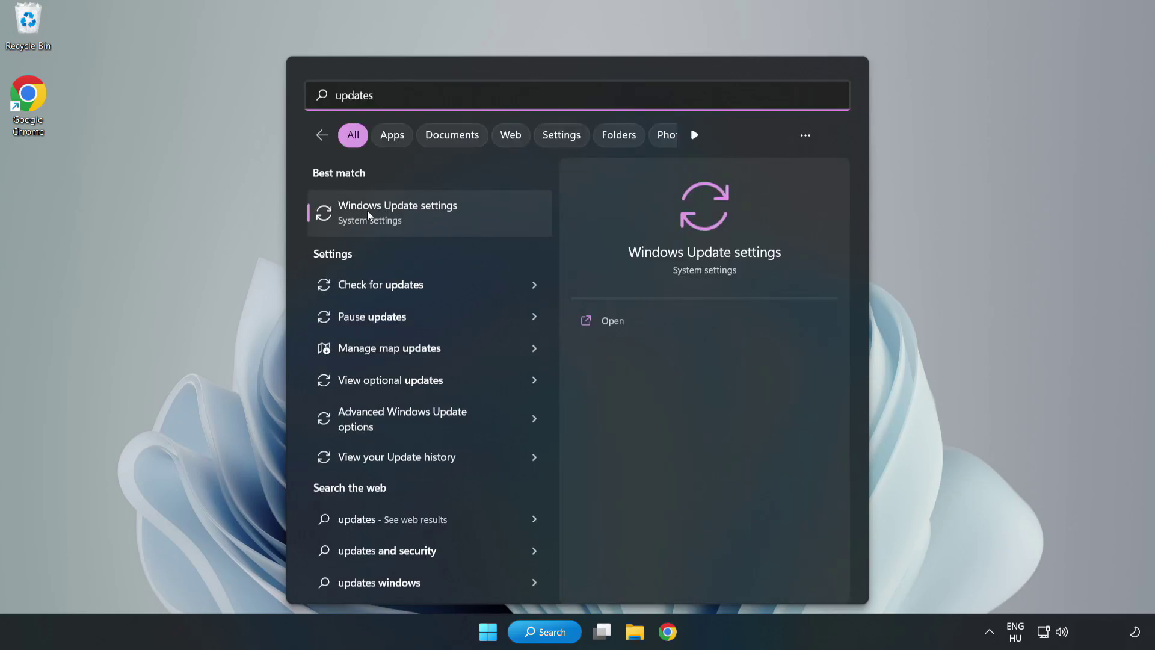
Check for Windows updates in Settings until the PC reports up to date, then close Settings
click(411, 216)
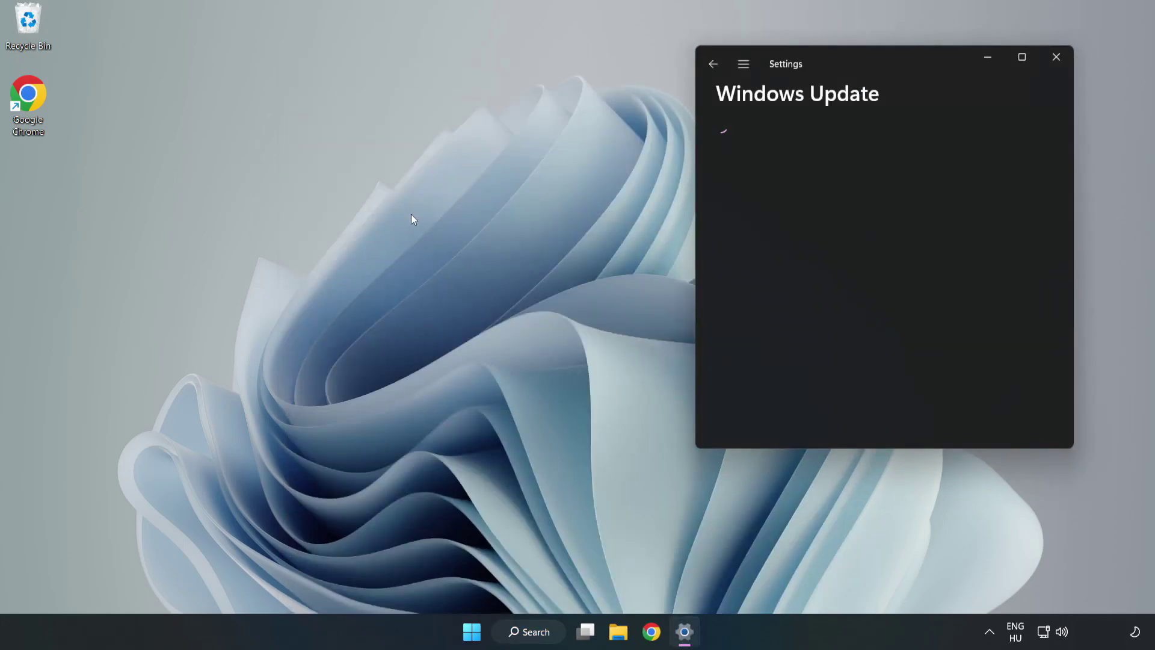
click(1022, 58)
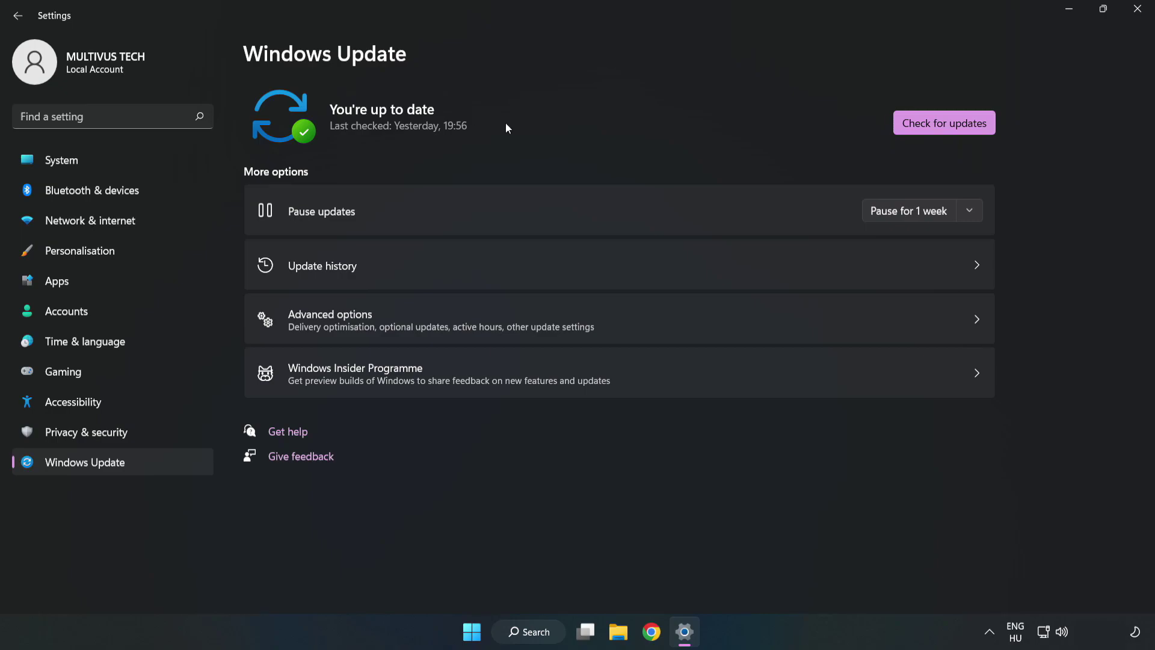
click(949, 126)
click(1138, 11)
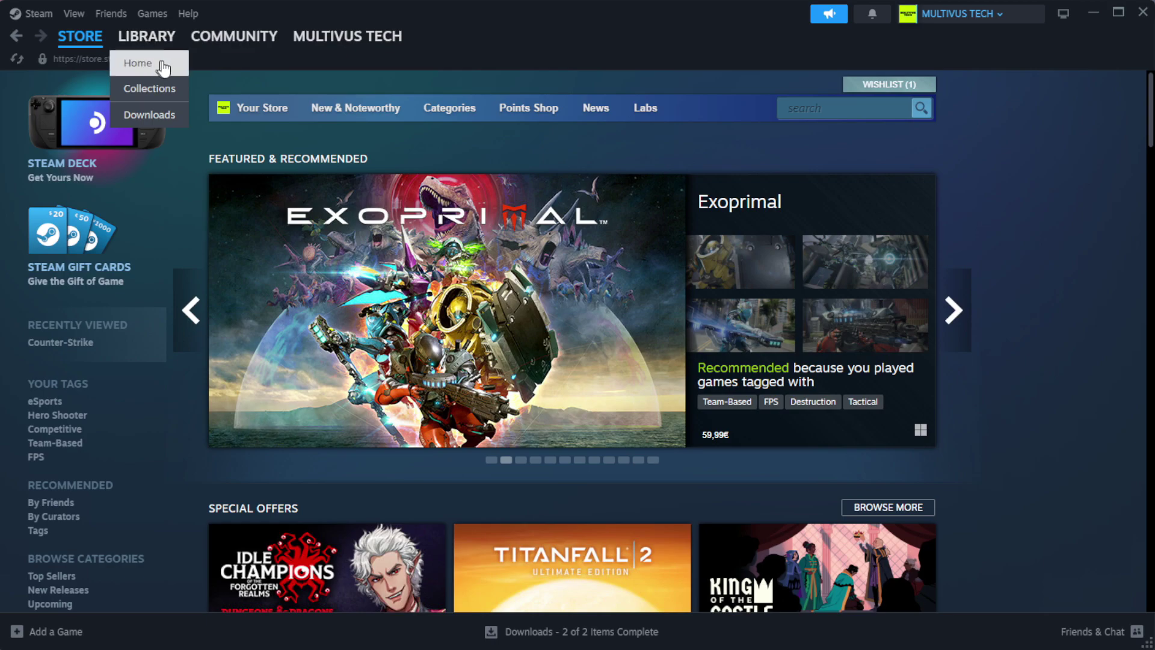
In Steam's library home, bring up the options for YOUR NOT WORKING GAME
click(165, 65)
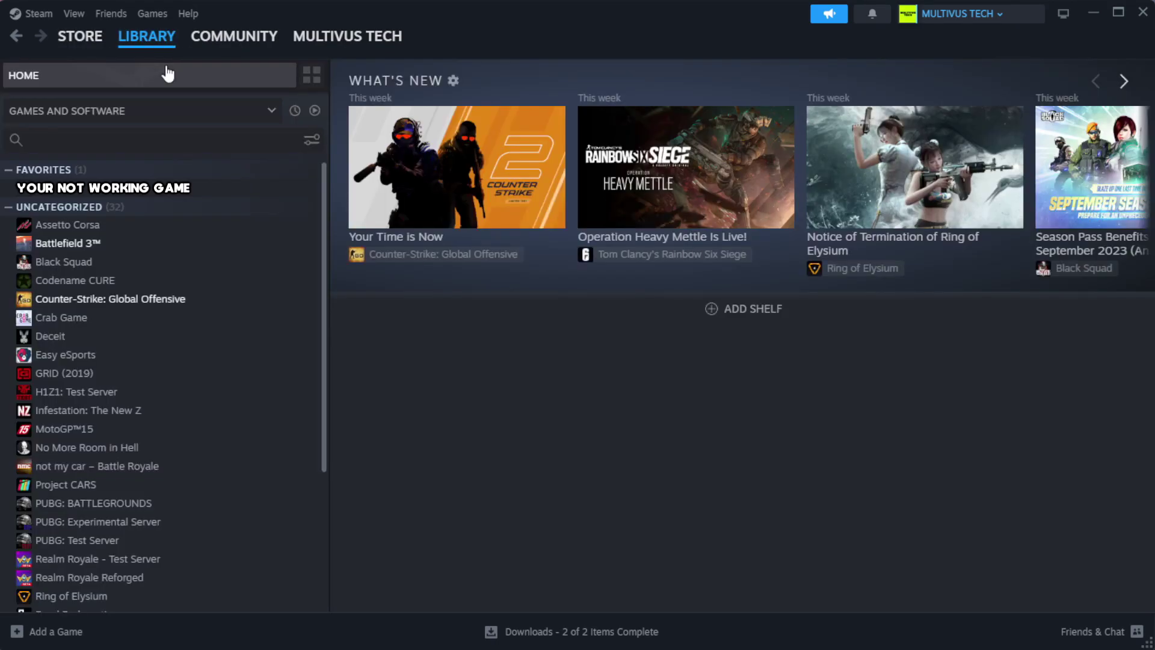
right_click(285, 189)
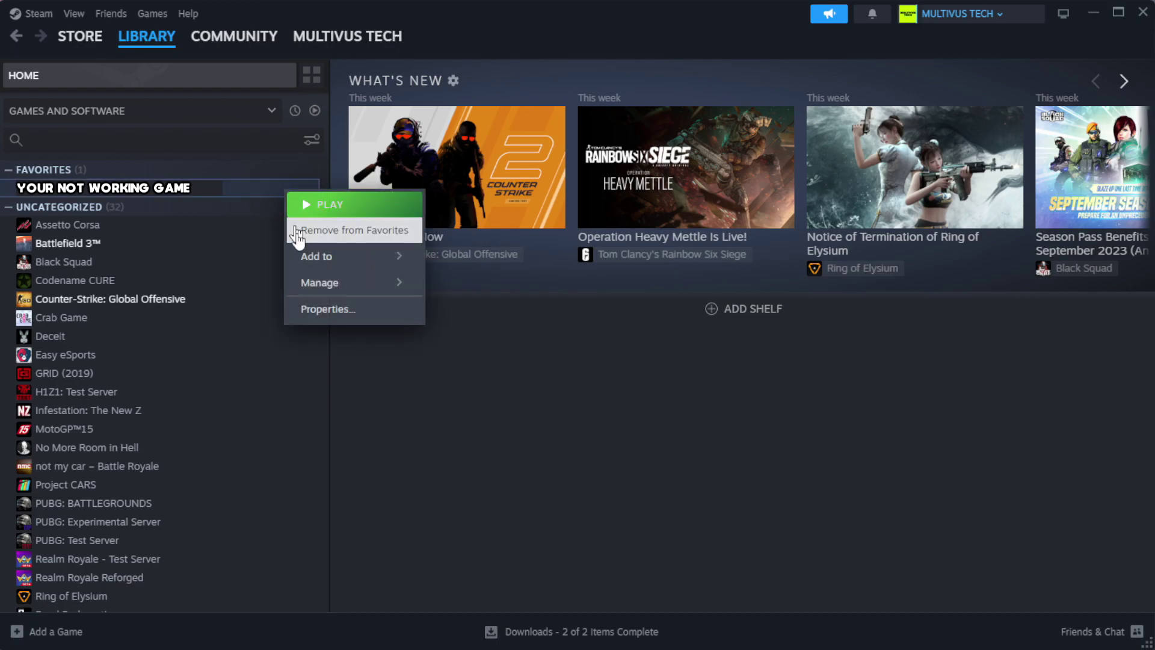
From the game's Installed Files properties, verify integrity of all 1039 game files
click(366, 313)
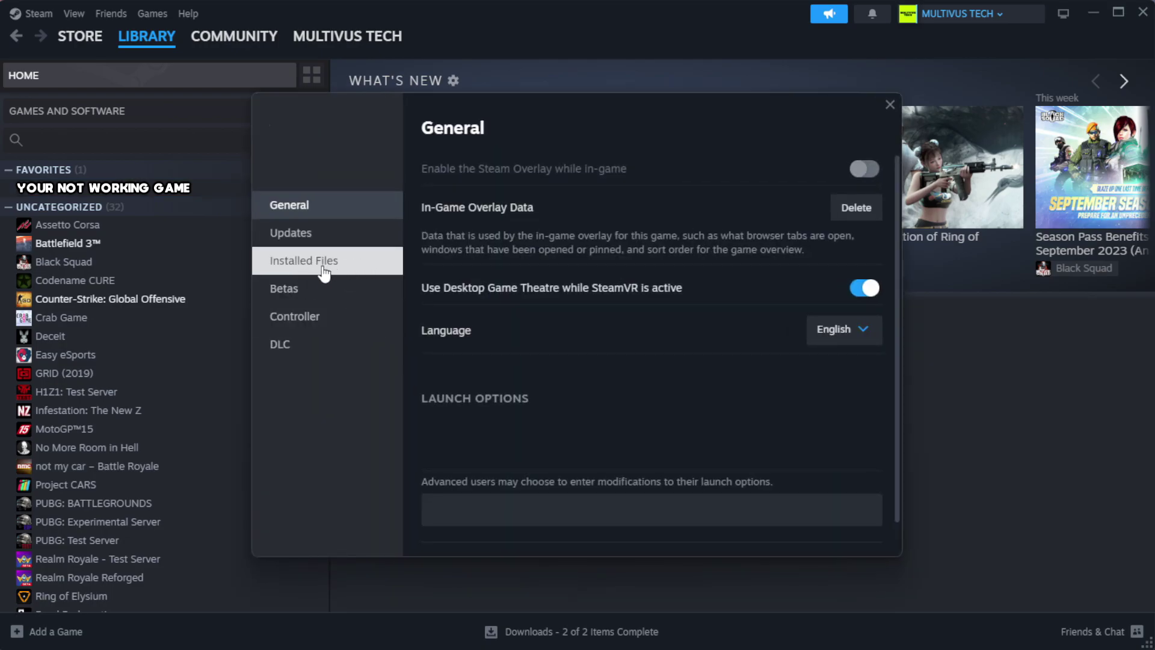
click(378, 274)
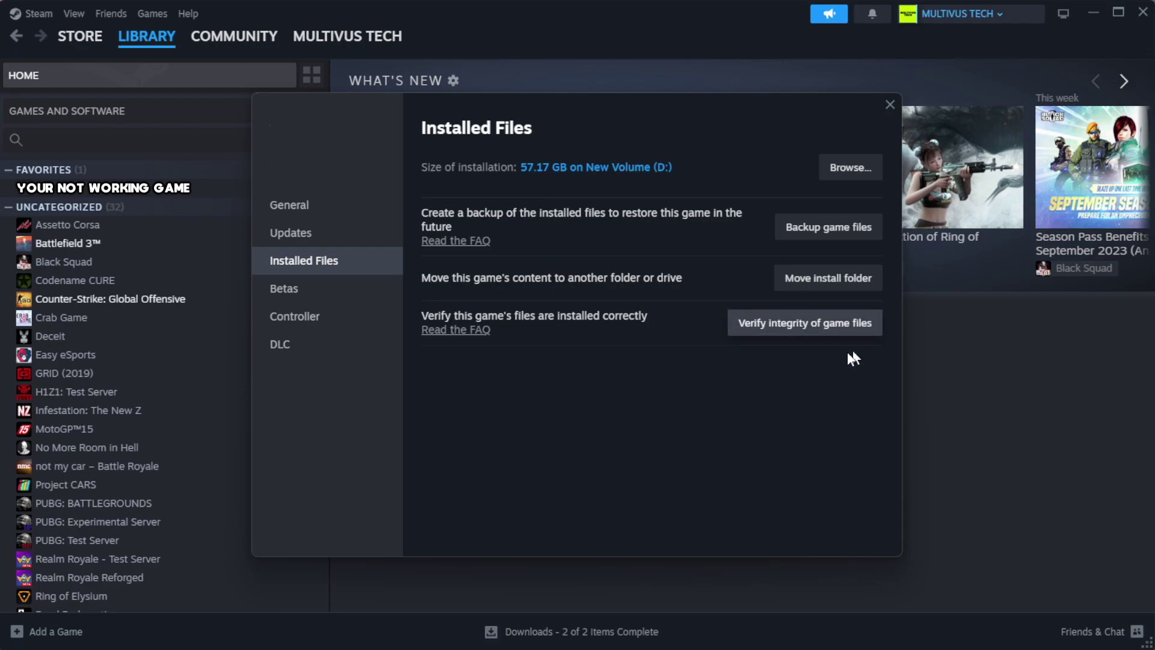
click(811, 335)
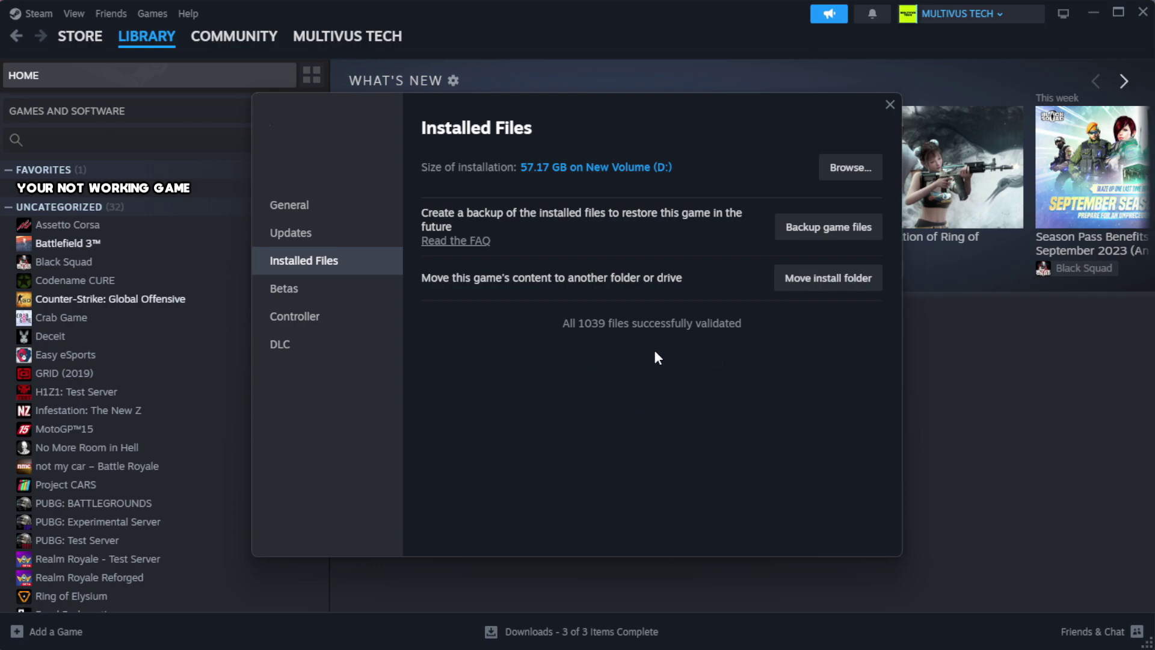
Browse to the game's install folder and open the YOUR NOT WORKING GAME shortcut's Properties
click(848, 177)
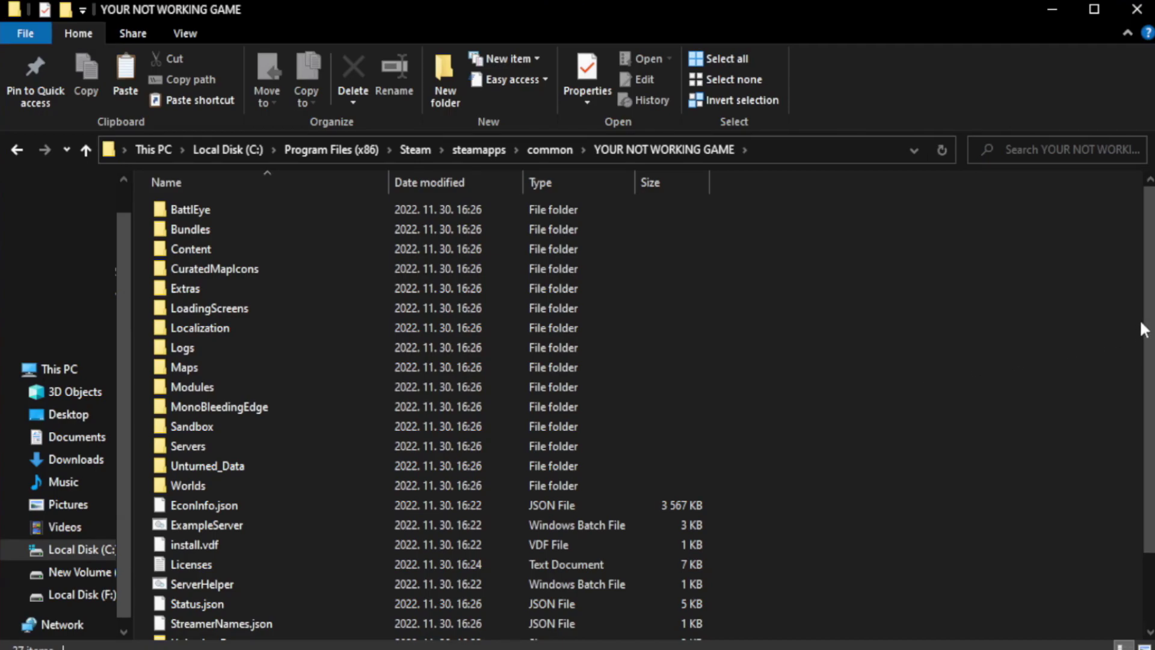
scroll(1140, 328, down, 2)
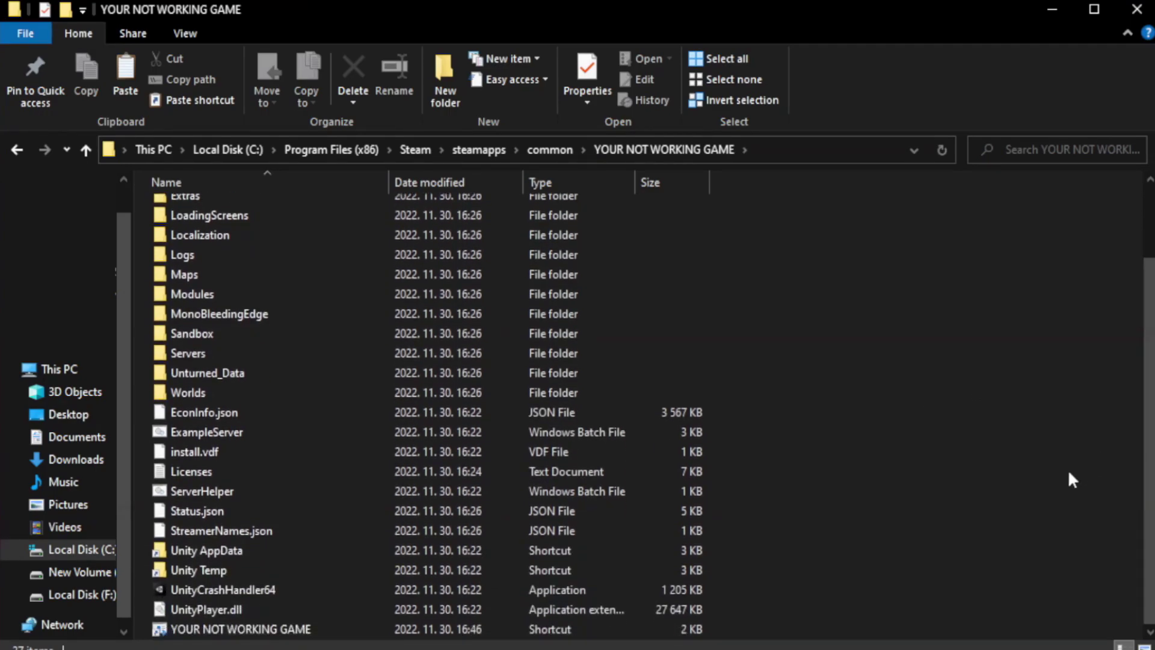
click(451, 632)
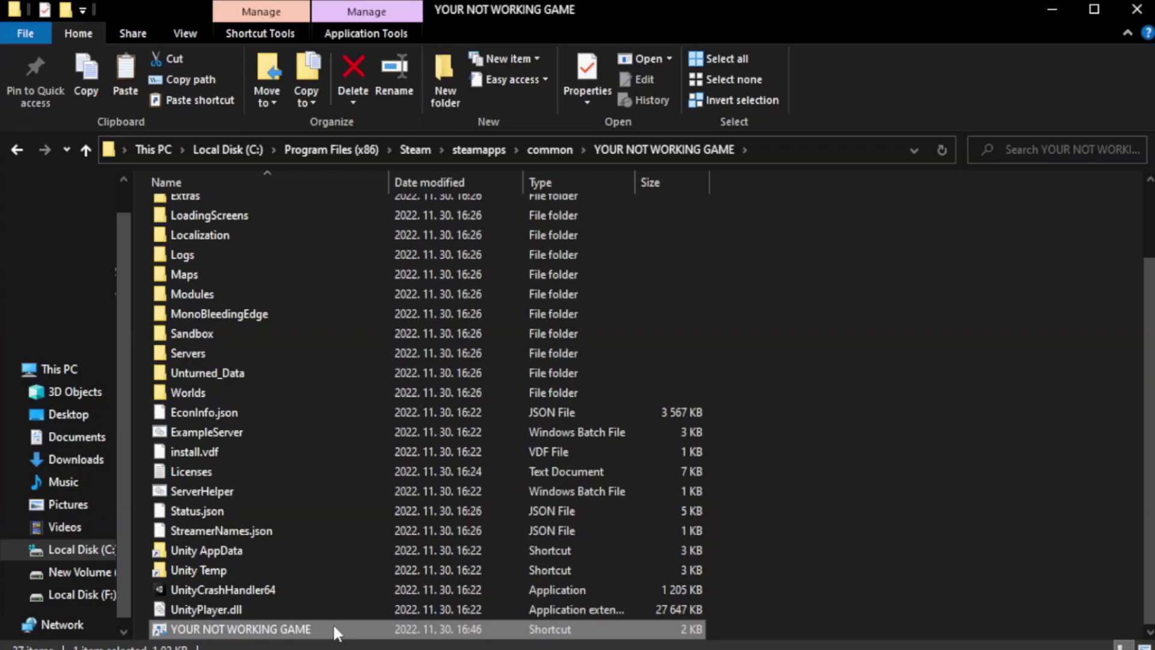
right_click(386, 631)
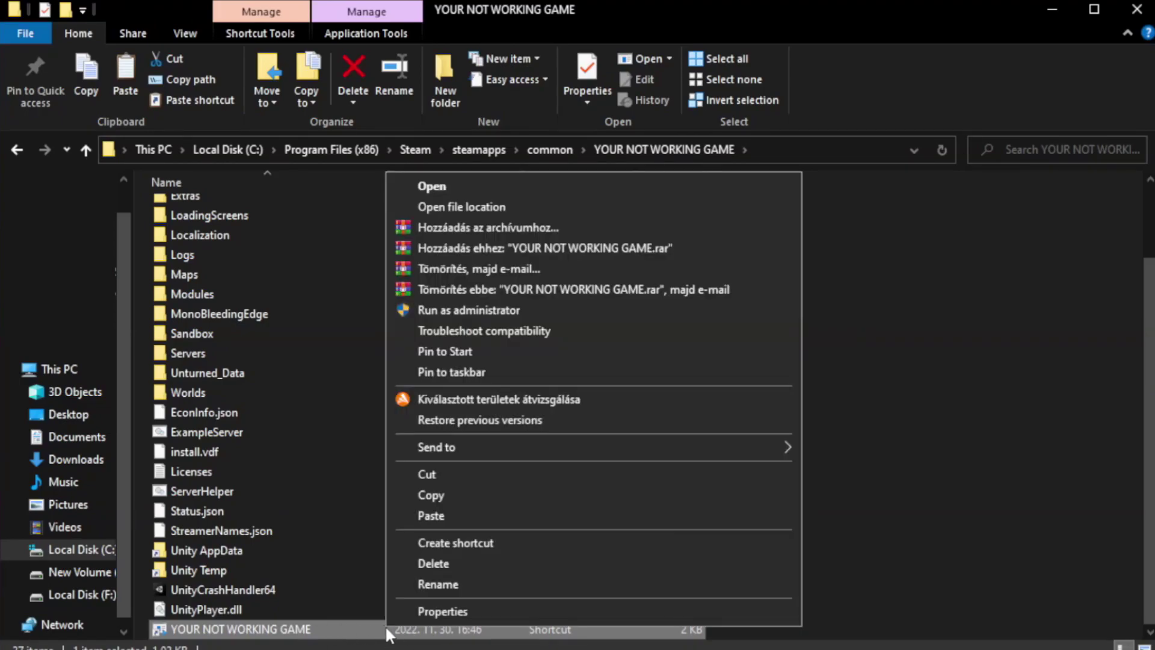
click(588, 608)
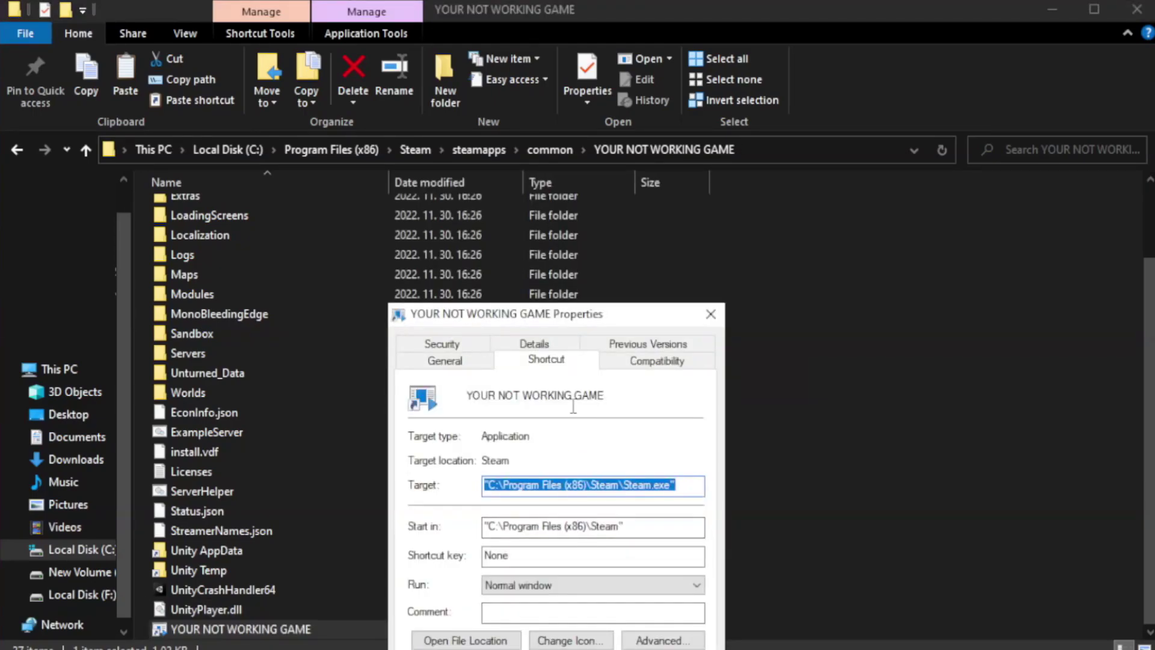
drag(579, 323, 580, 119)
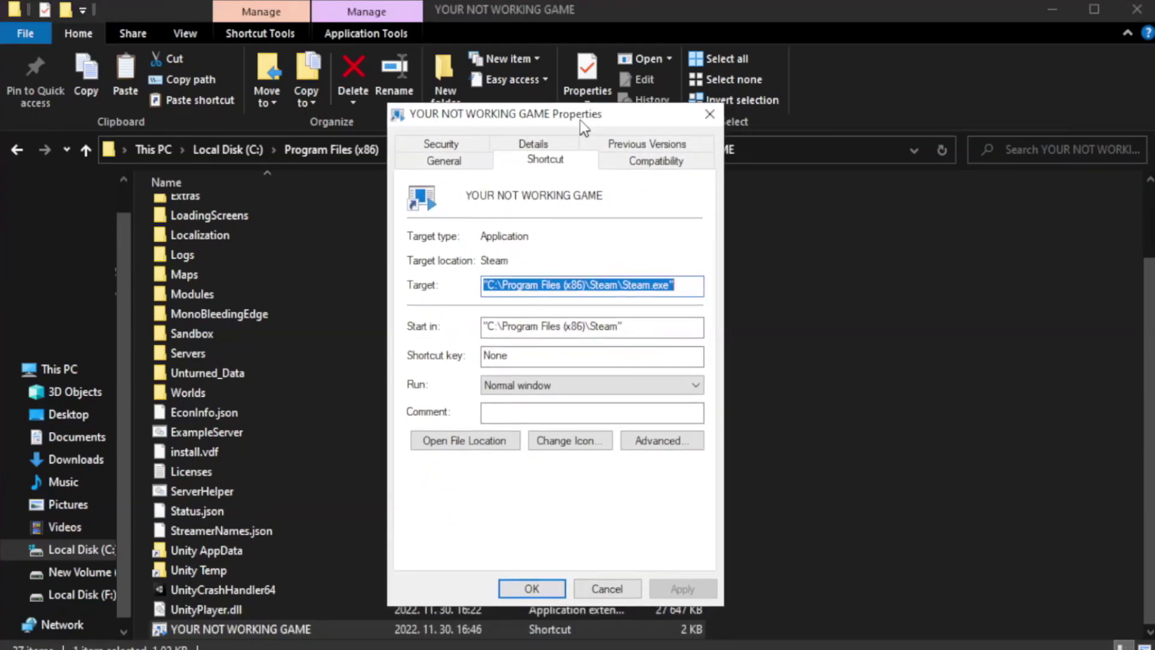
Enable compatibility mode for the shortcut, keeping Windows 8 as the version
click(652, 167)
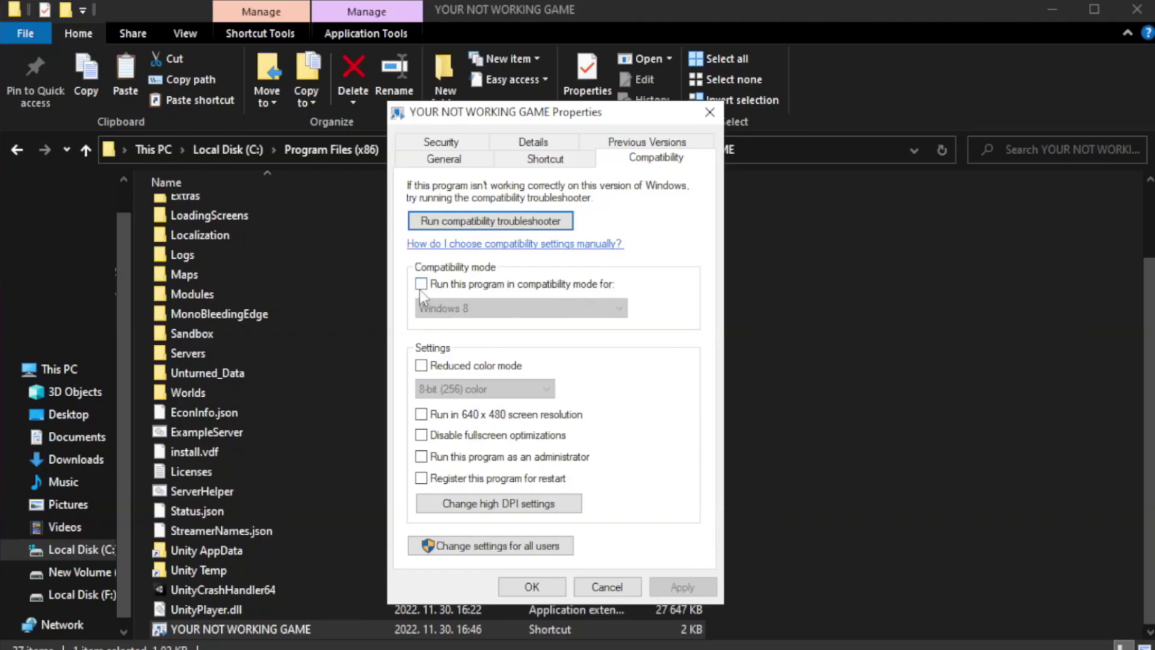
click(458, 288)
click(524, 311)
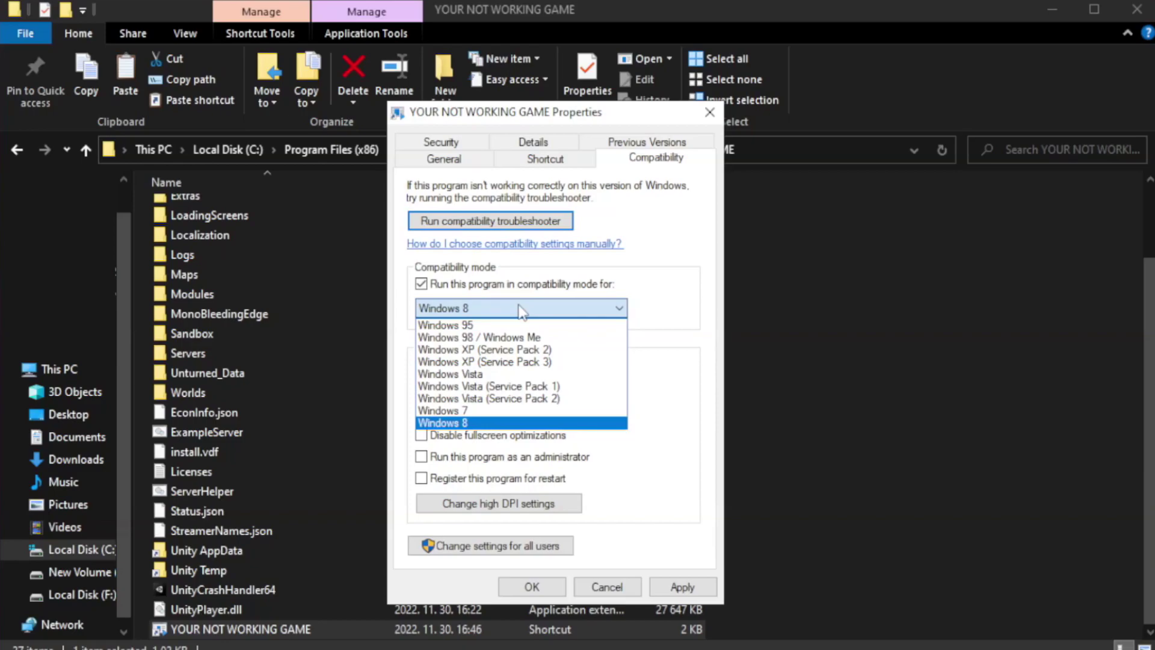
click(488, 425)
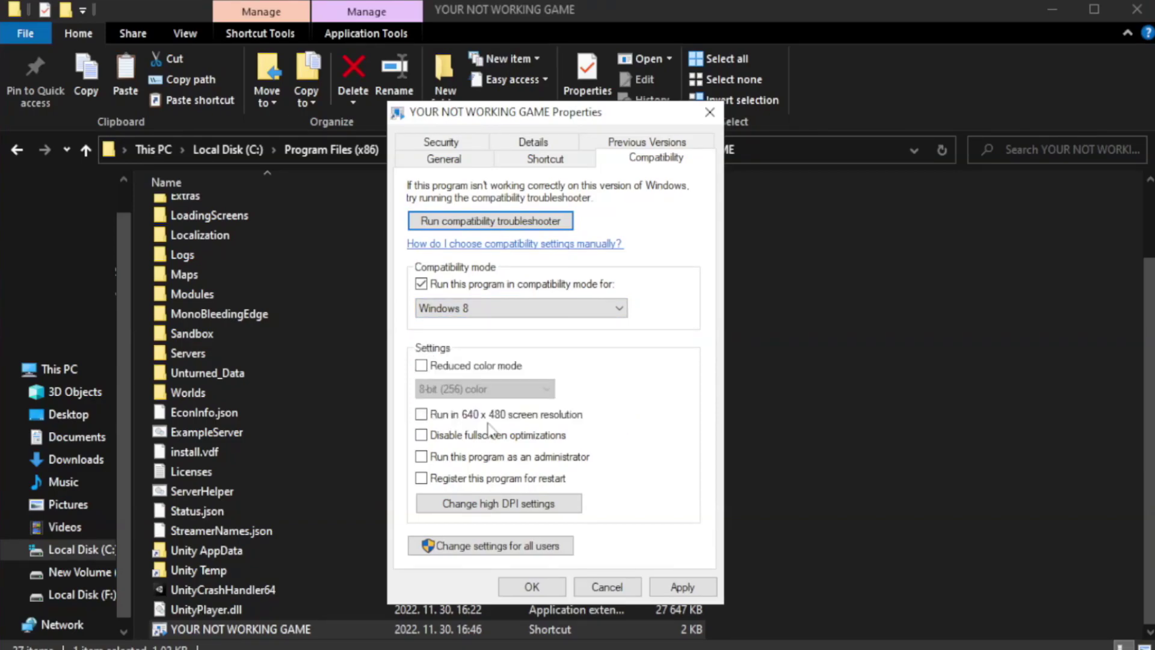
Disable fullscreen optimizations, run as administrator, and apply and close the Properties
click(451, 441)
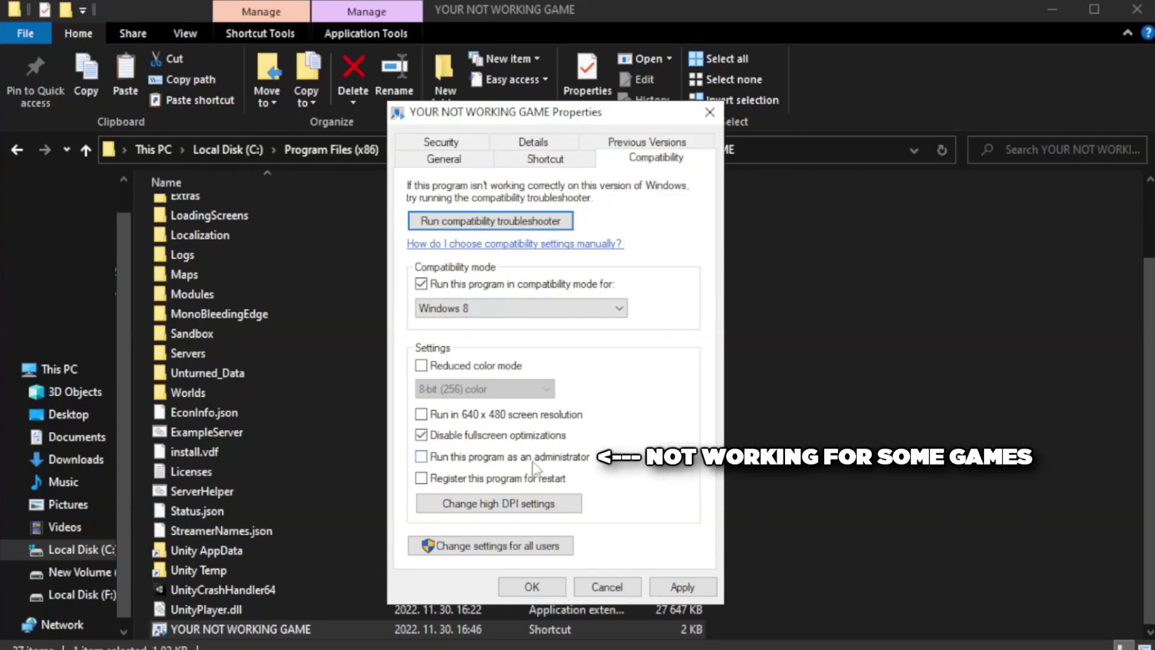
click(454, 465)
click(680, 588)
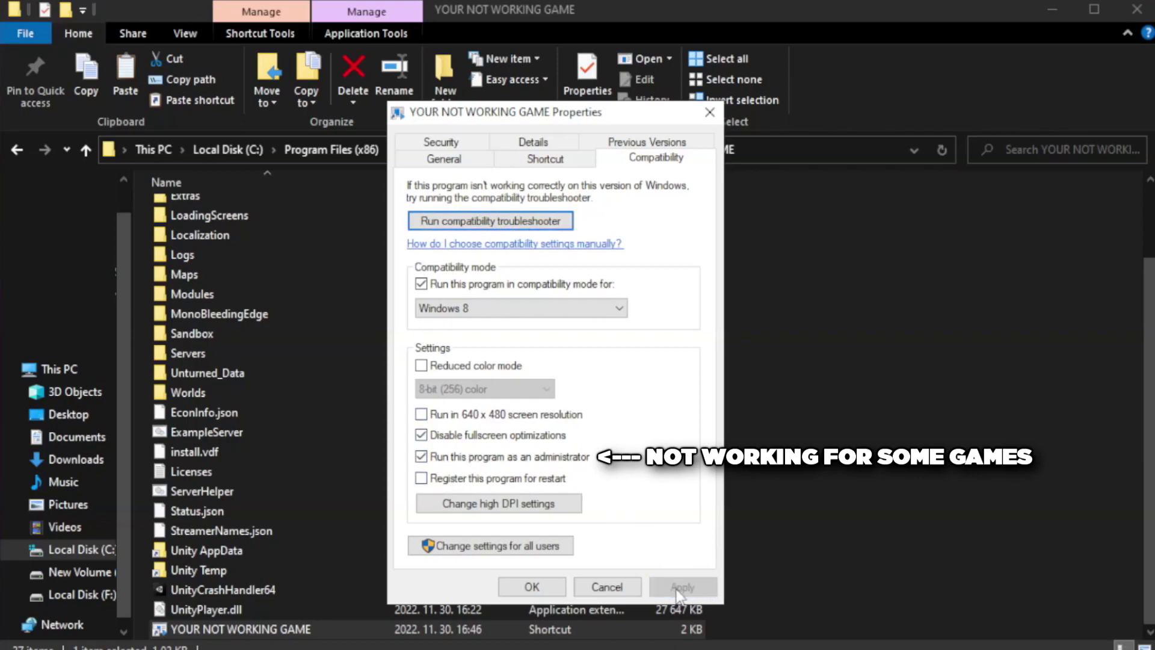
click(531, 587)
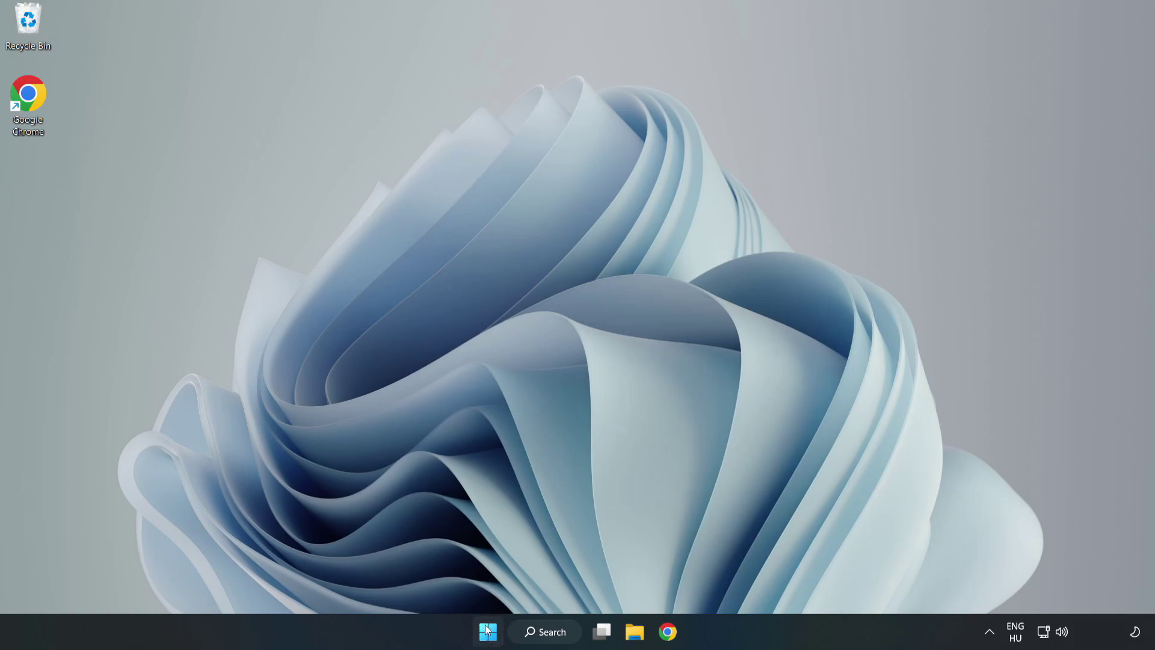
Launch Task Manager from the Start button's Win+X system tools menu
right_click(488, 635)
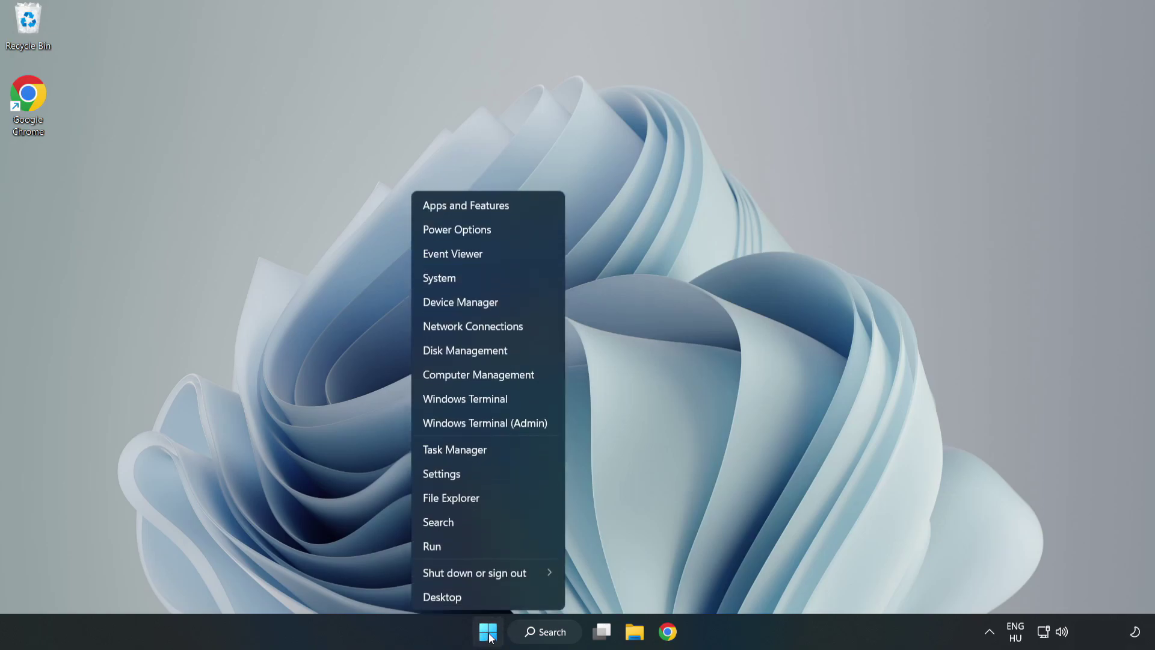
click(485, 449)
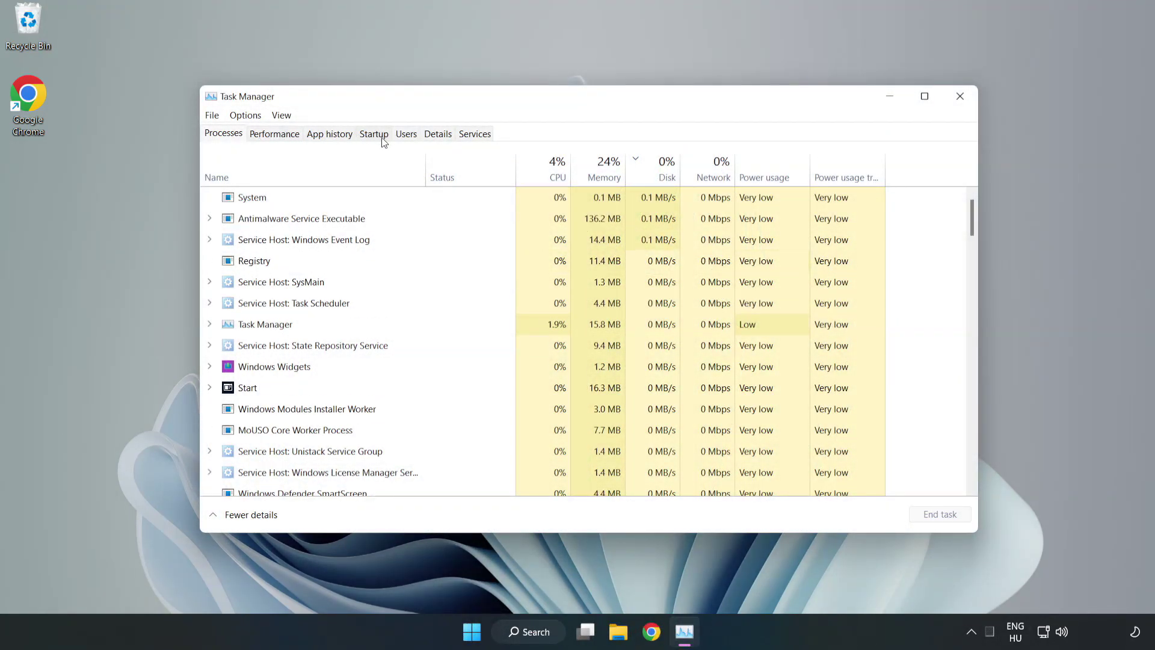
In Task Manager's Startup list, disable Cortana and Microsoft Edge from launching at startup
click(376, 137)
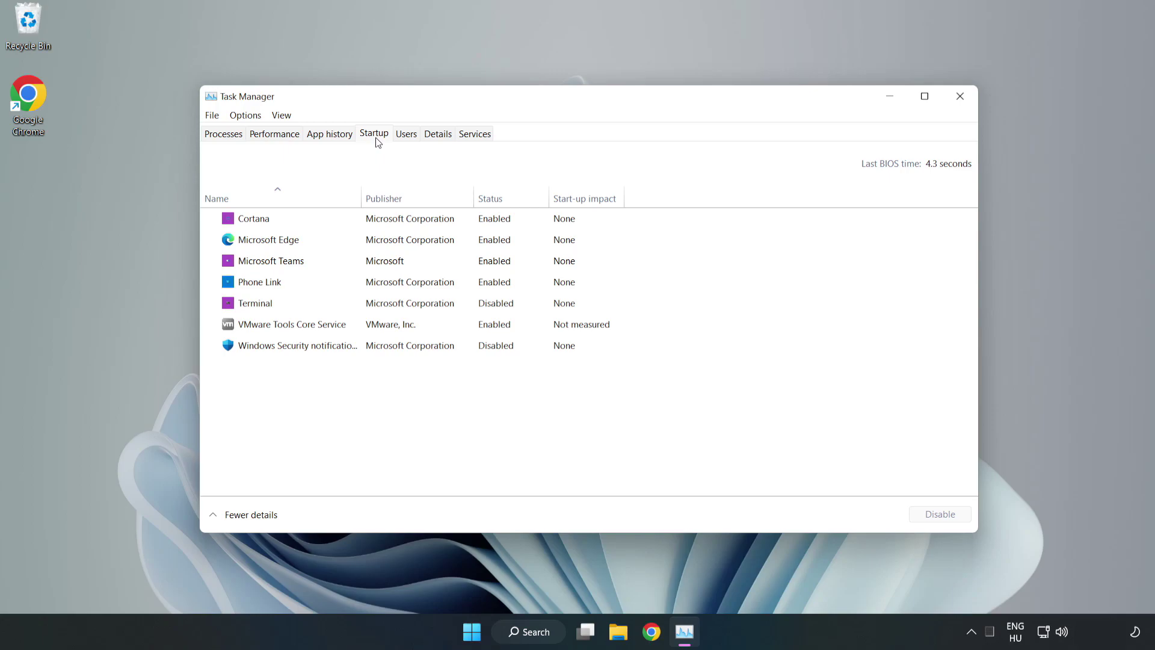
click(400, 223)
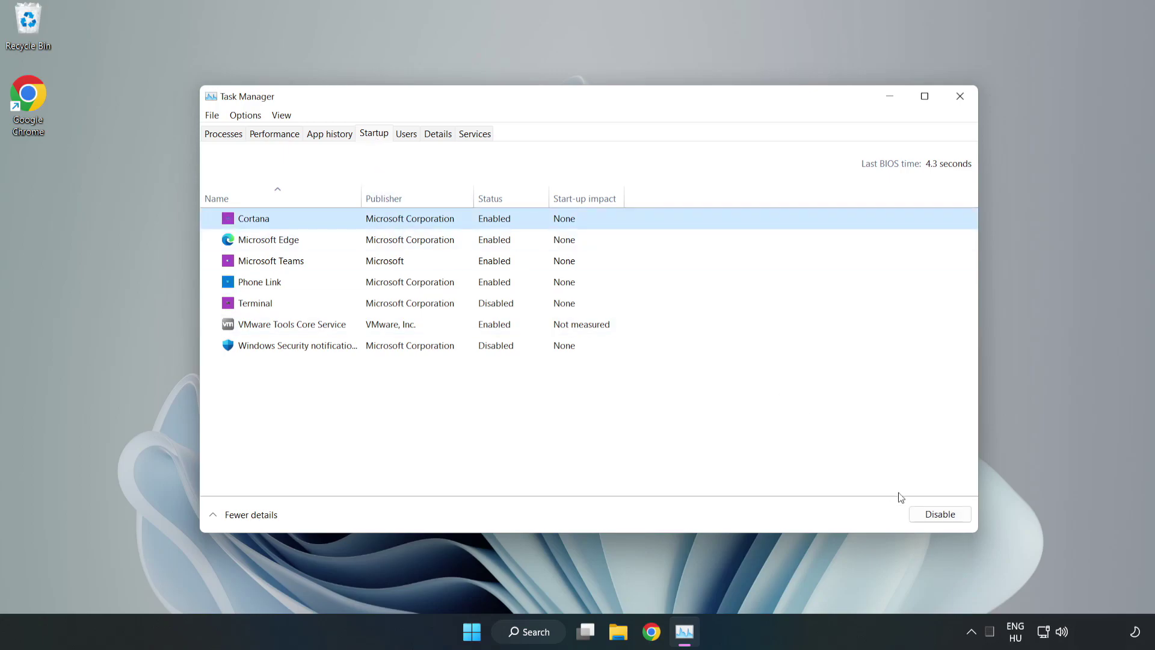
click(931, 514)
click(502, 239)
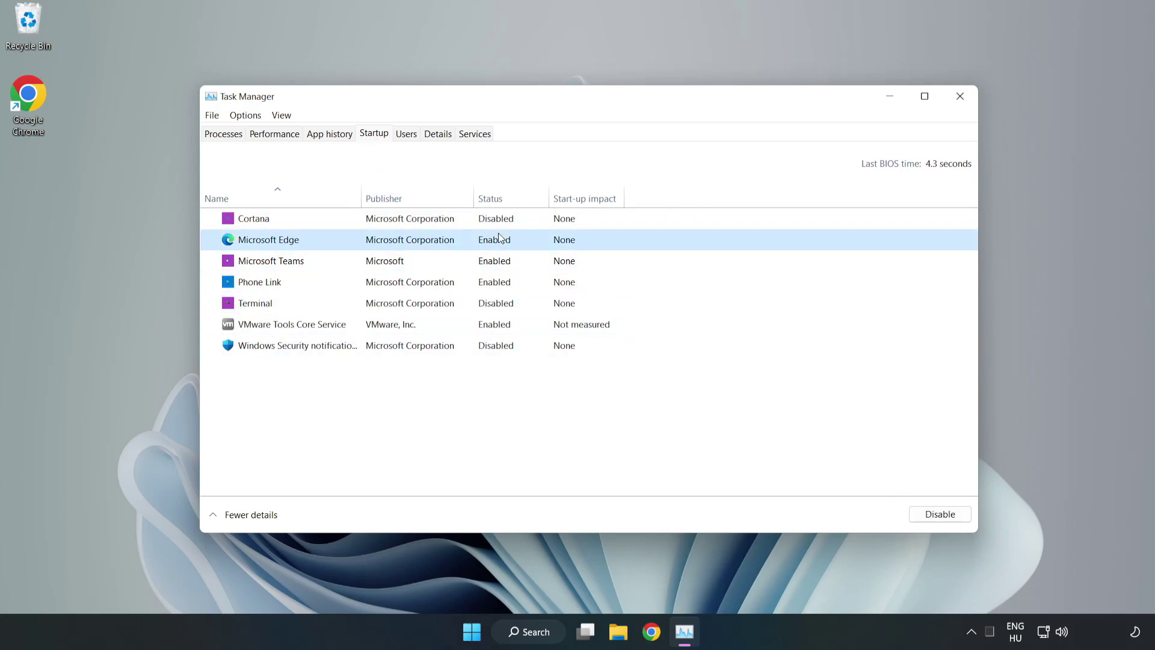
click(925, 512)
Disable Microsoft Teams and Phone Link at startup, then close Task Manager
click(395, 263)
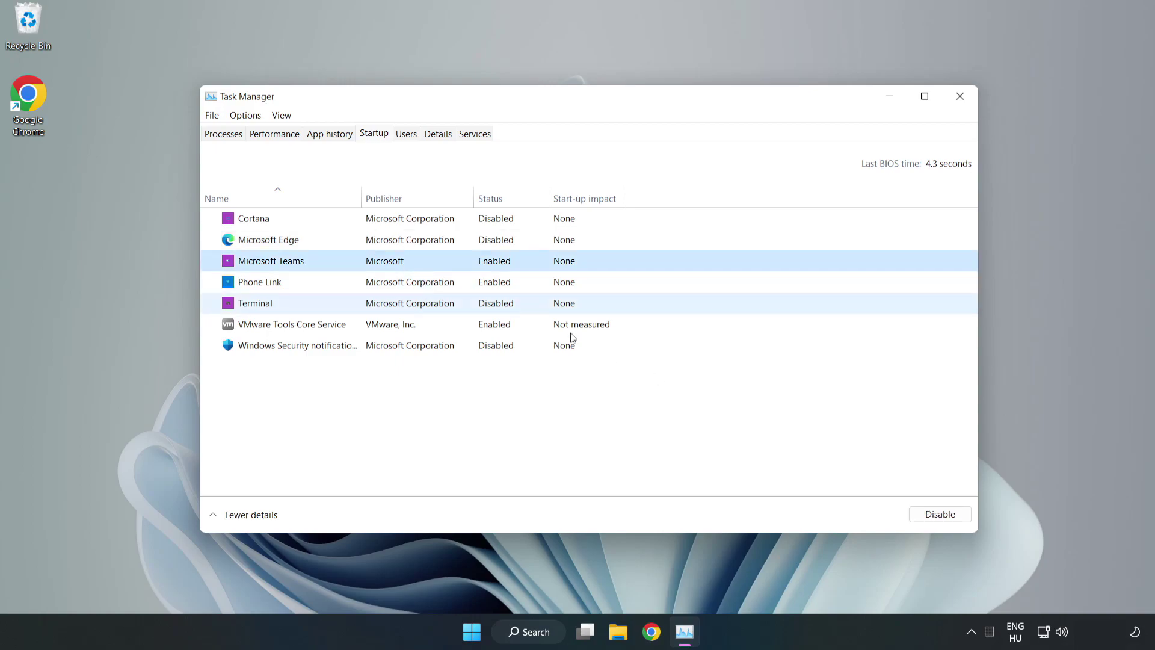
click(934, 517)
click(389, 287)
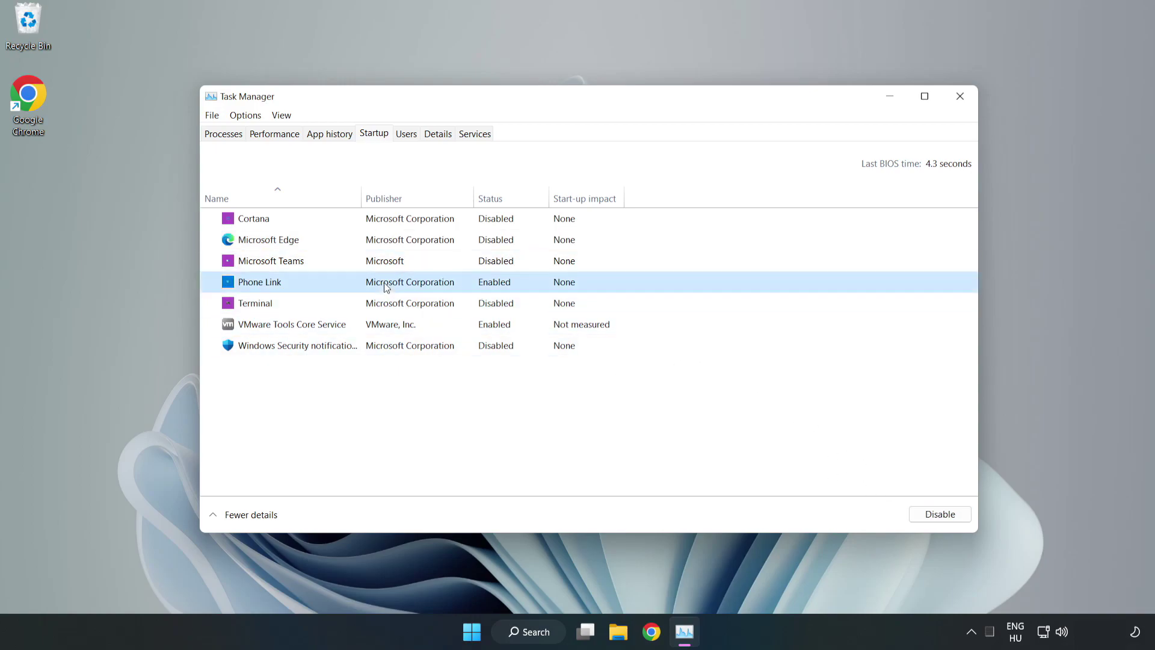
click(924, 517)
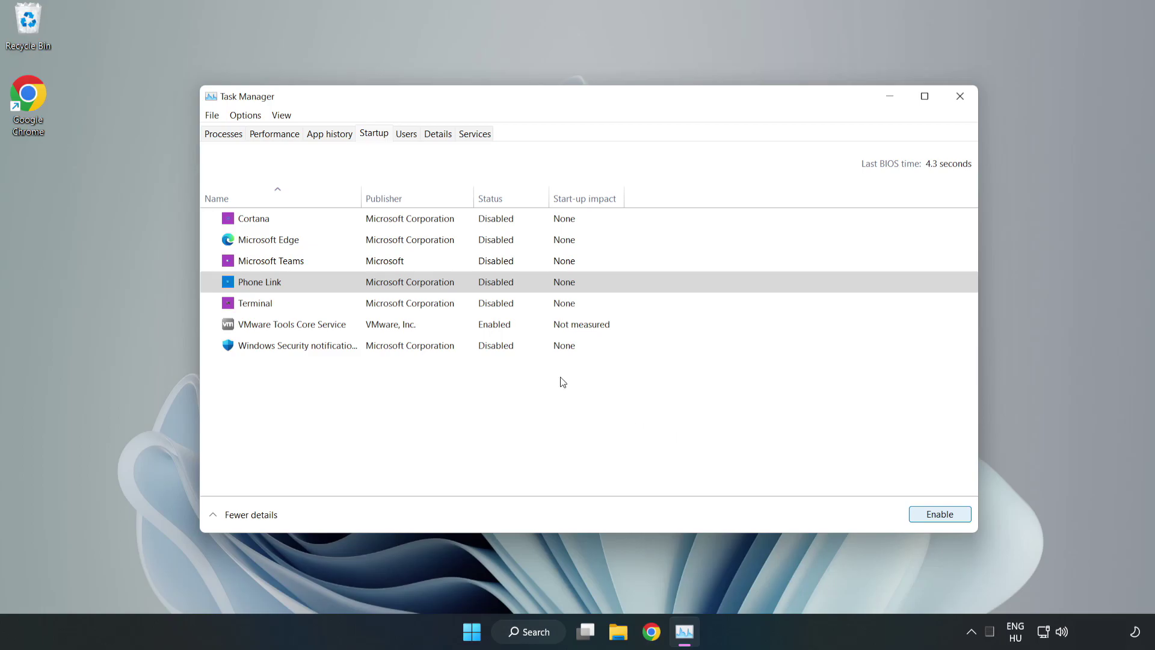
click(960, 98)
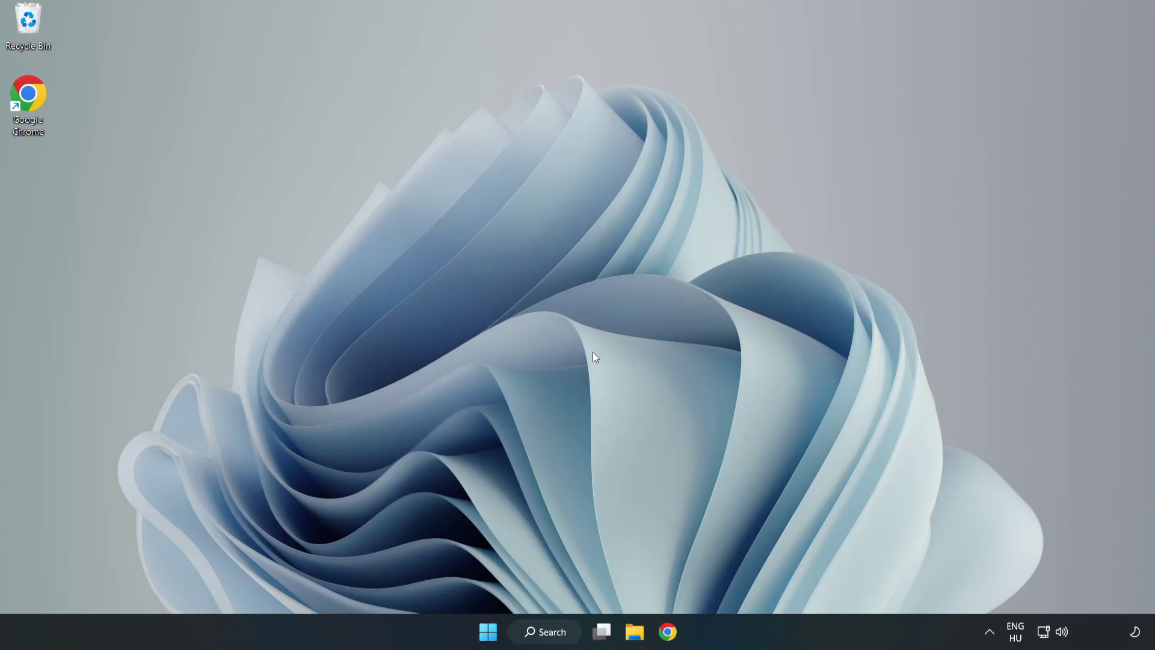
From the DirectX download page in Chrome, download and run dxwebsetup.exe
click(666, 633)
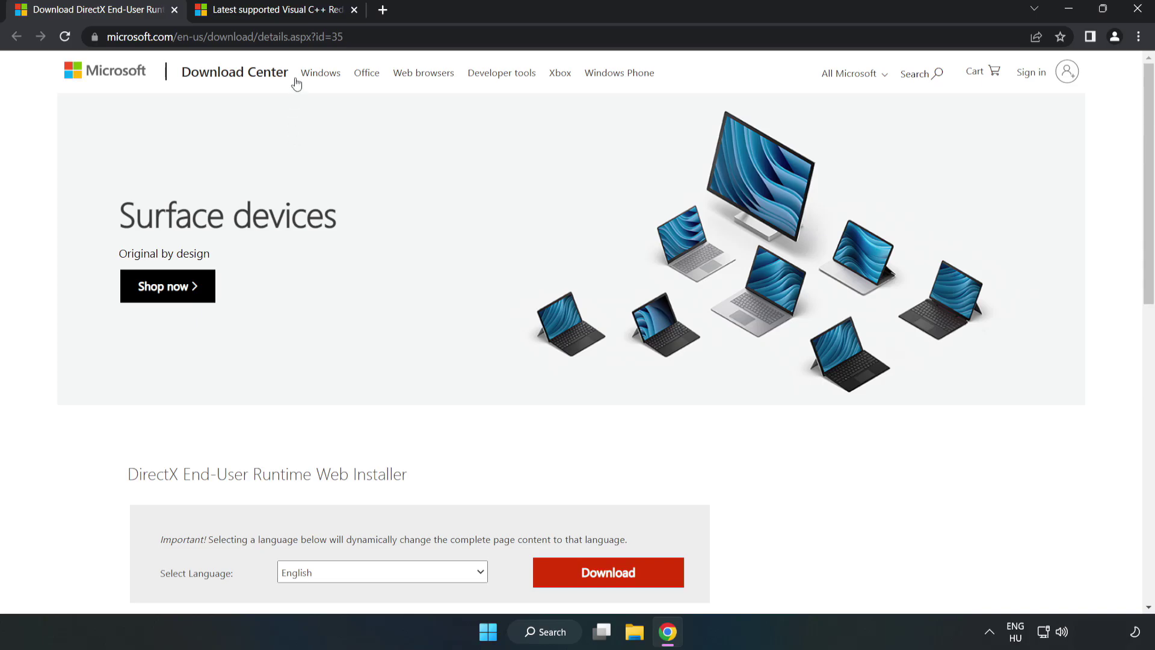
key(ctrl+l)
key(End)
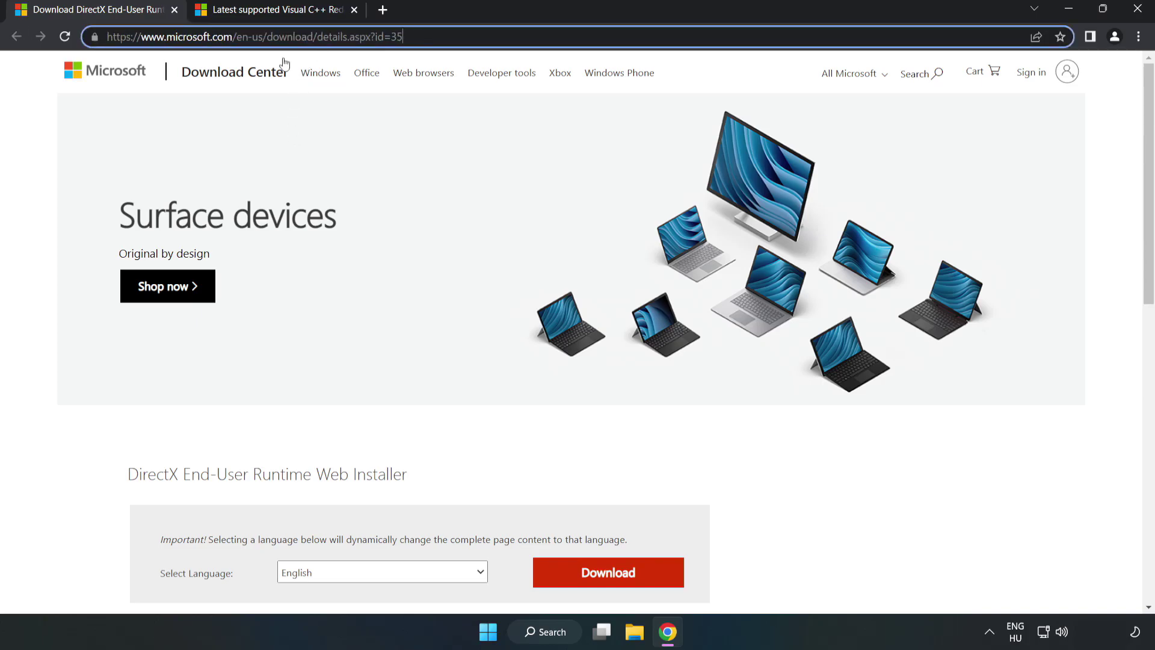
click(47, 138)
scroll(47, 137, down, 2)
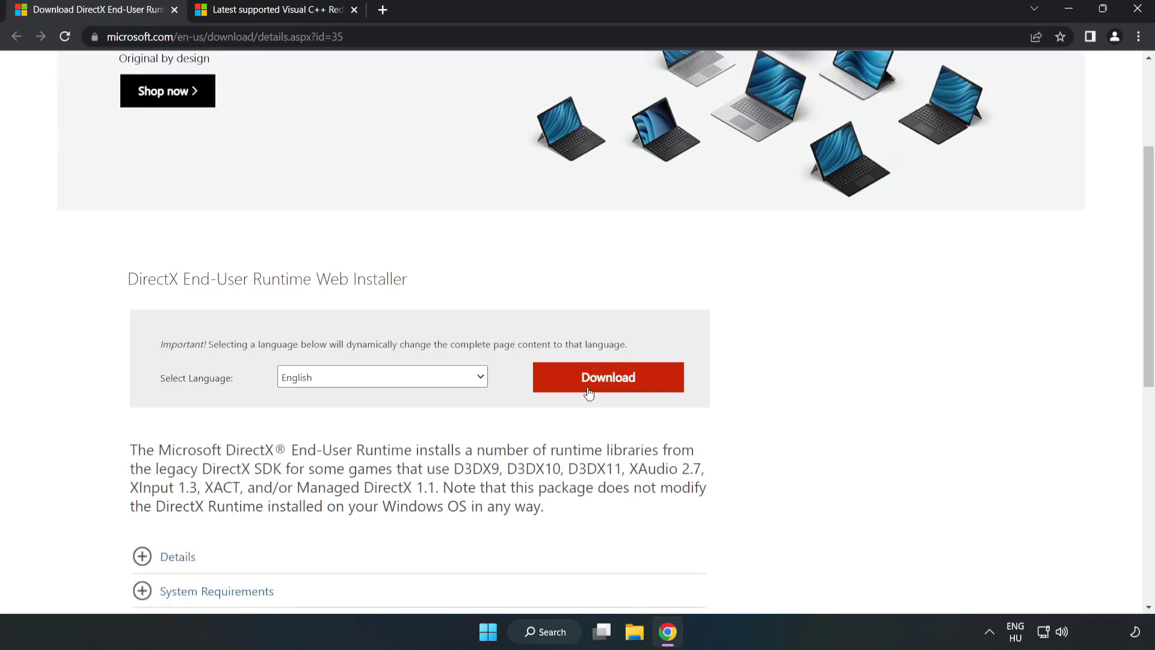
click(612, 387)
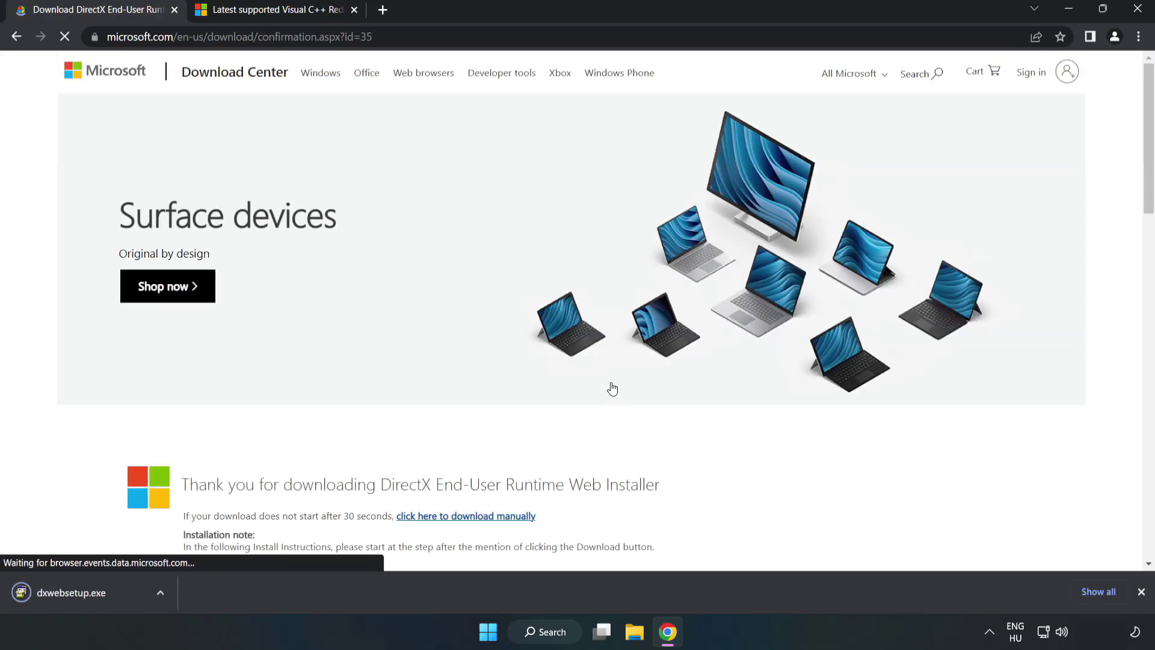
click(86, 593)
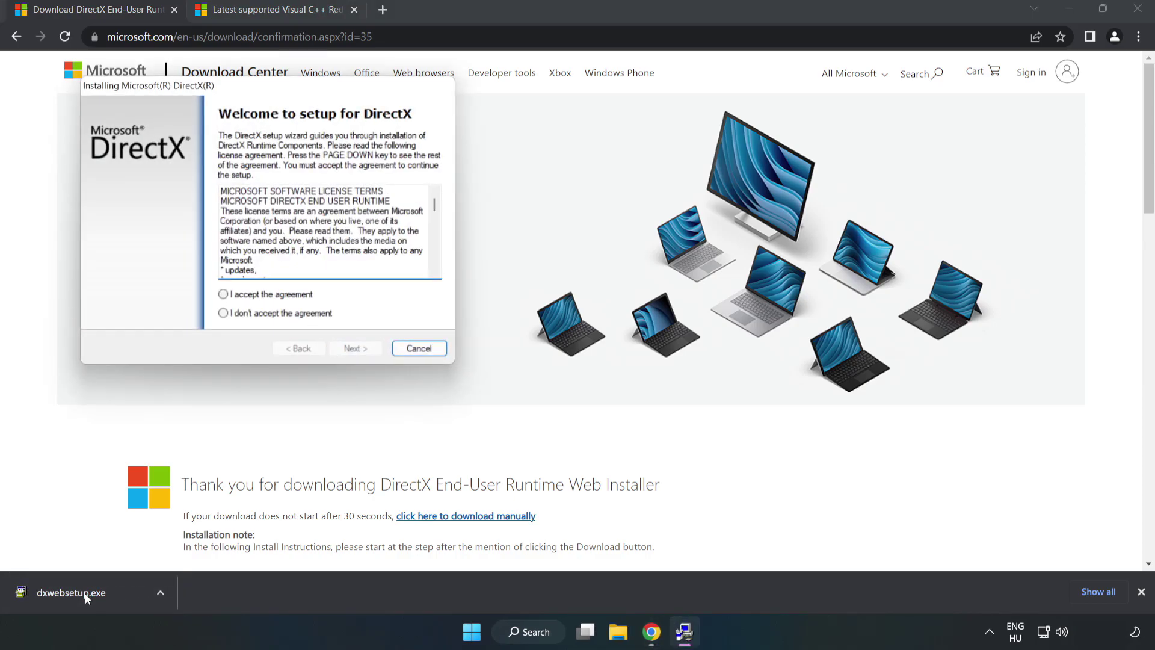
Accept the DirectX license, skip the Bing Bar offer, and finish setup reporting DirectX already current
drag(262, 93, 561, 193)
drag(734, 305, 725, 367)
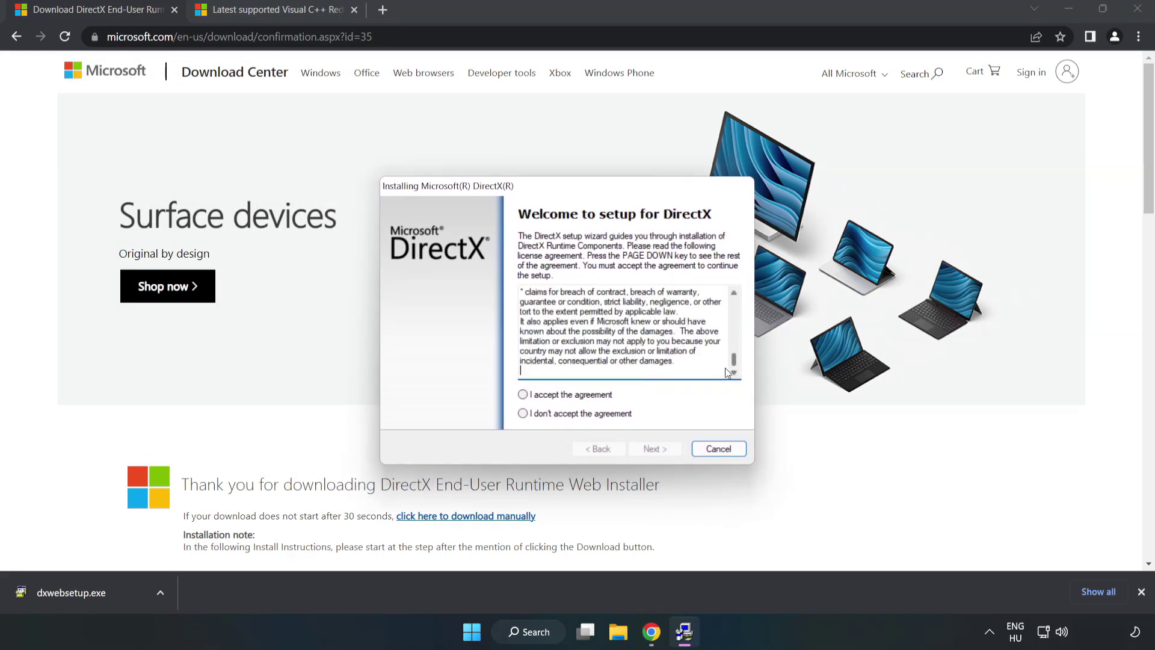
click(532, 396)
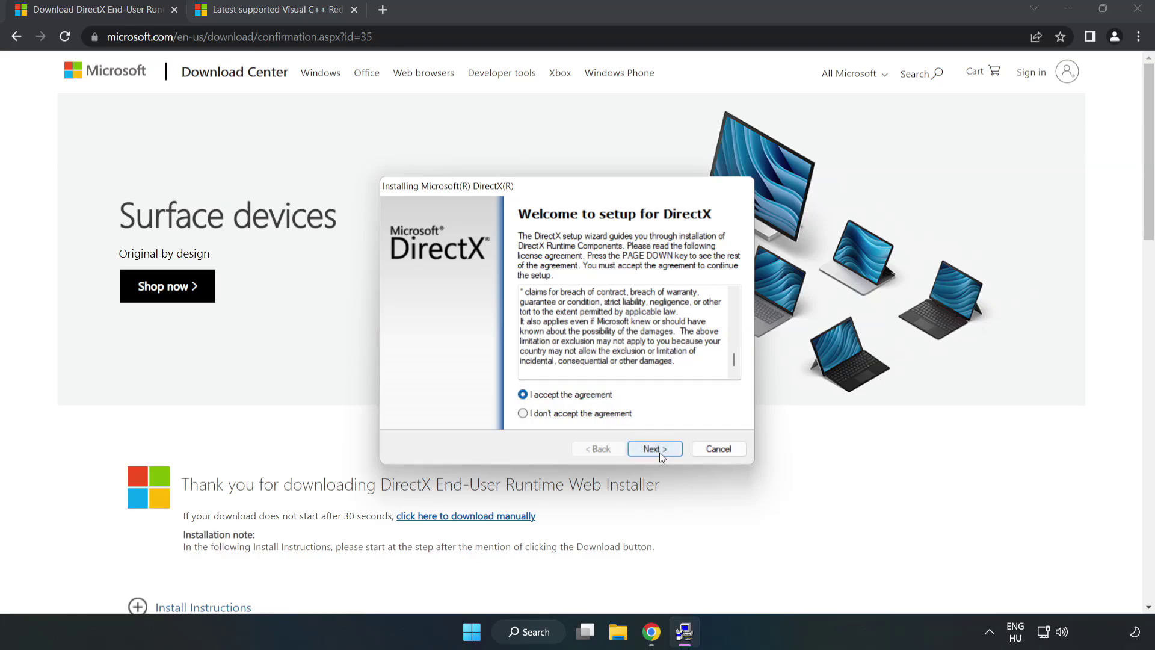
click(660, 452)
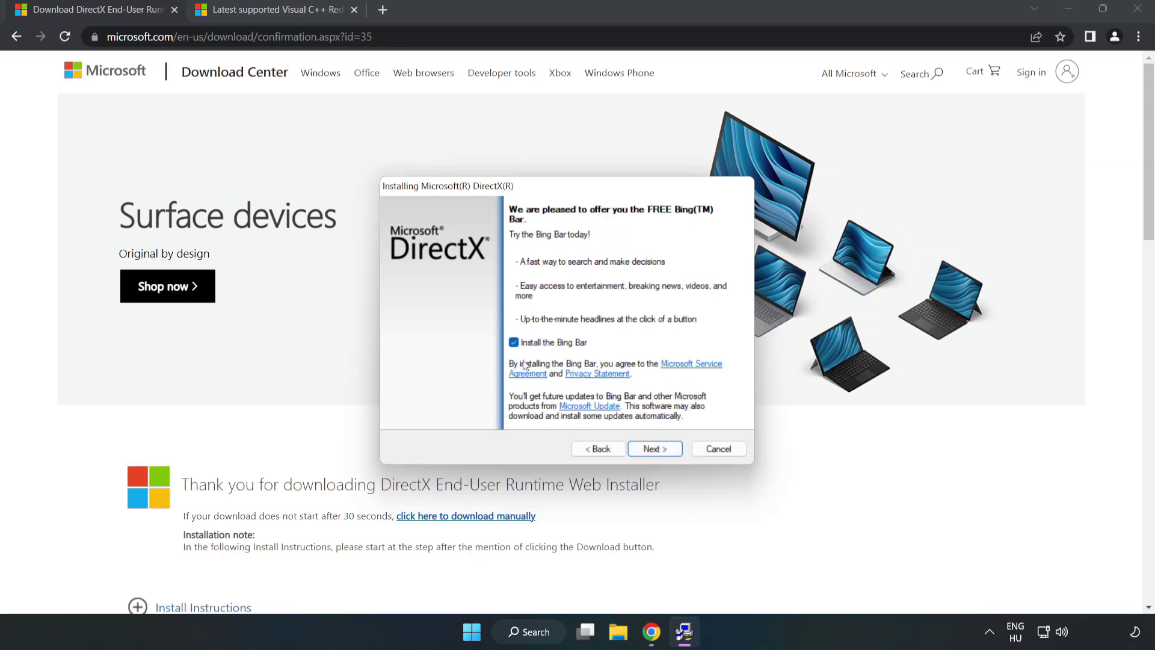
click(664, 450)
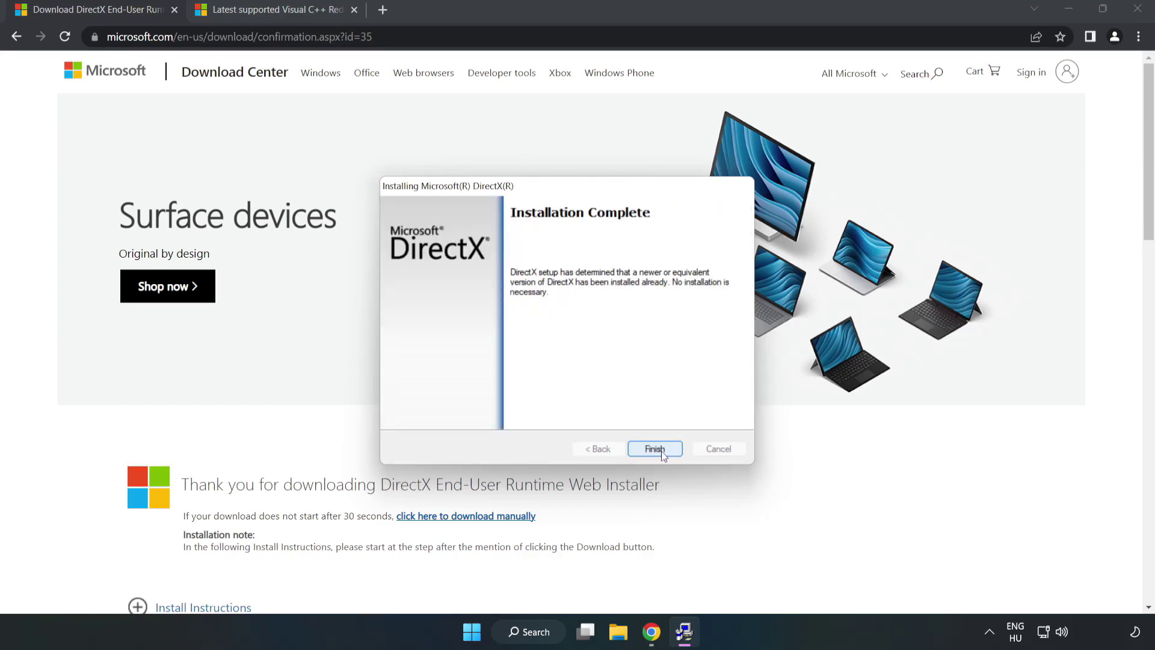
click(662, 450)
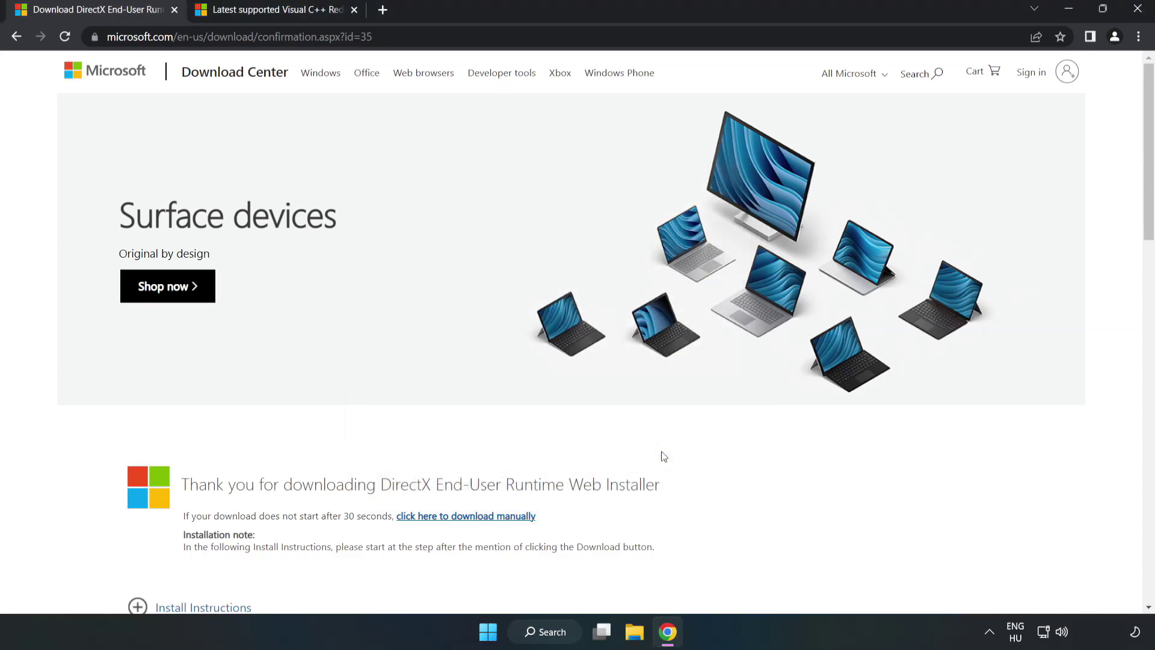
Review the Visual C++ Redistributable page address (?view=msvc-170) and the Visual Studio 2015-2022 heading
click(173, 11)
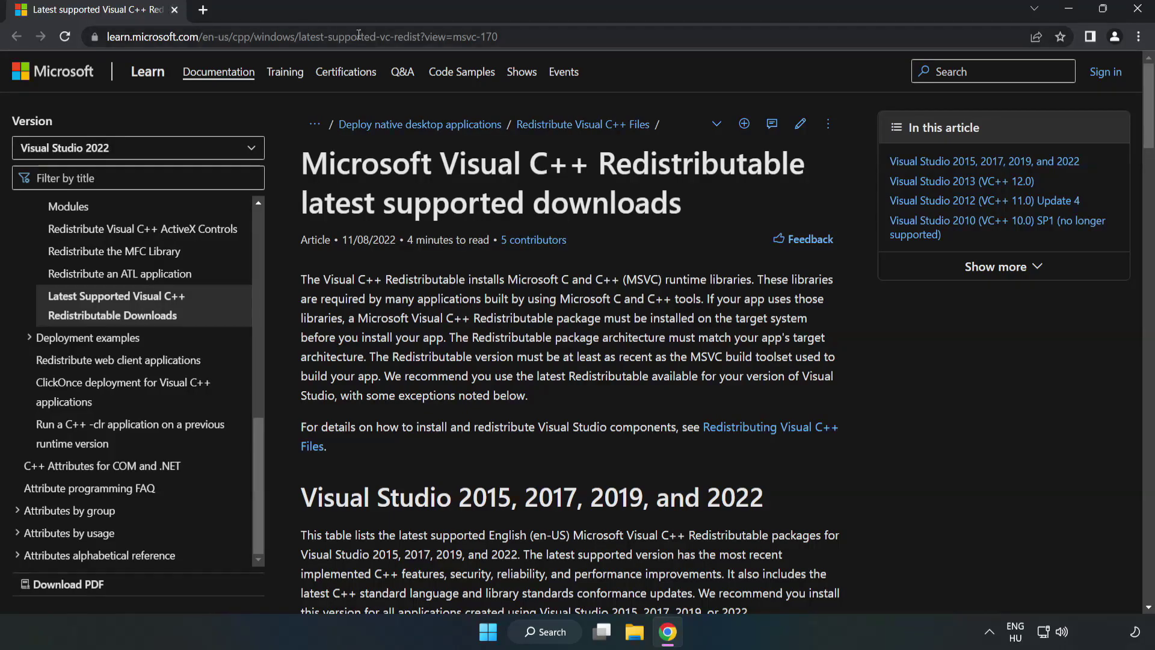
click(499, 36)
drag(498, 36, 417, 36)
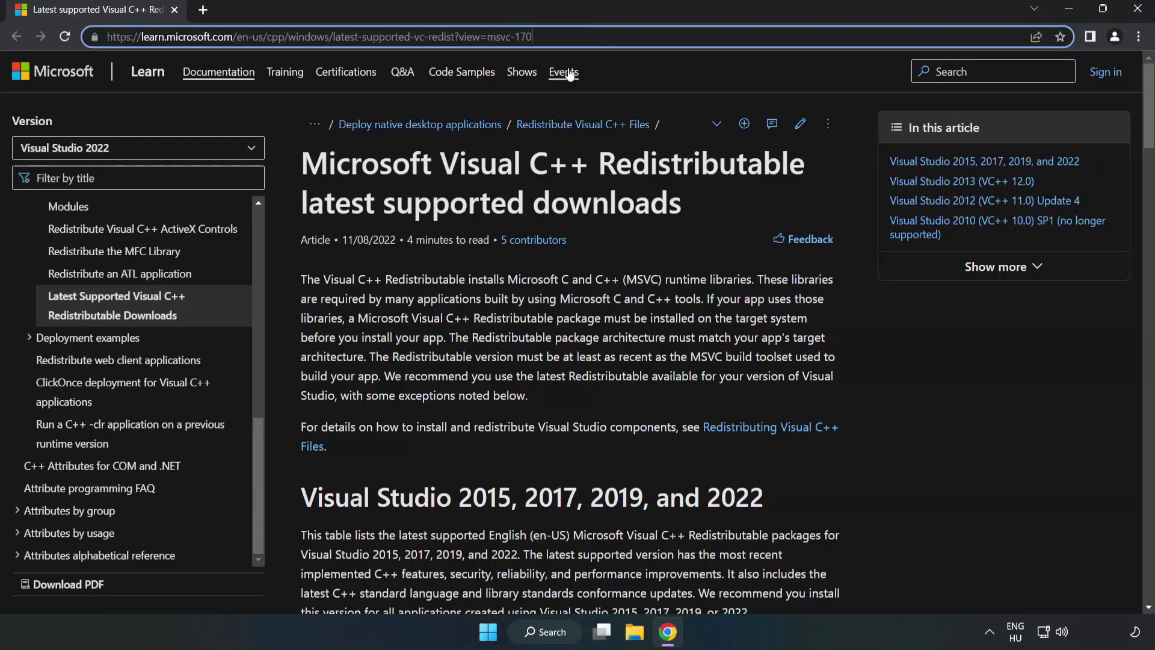
click(461, 215)
scroll(460, 215, down, 1)
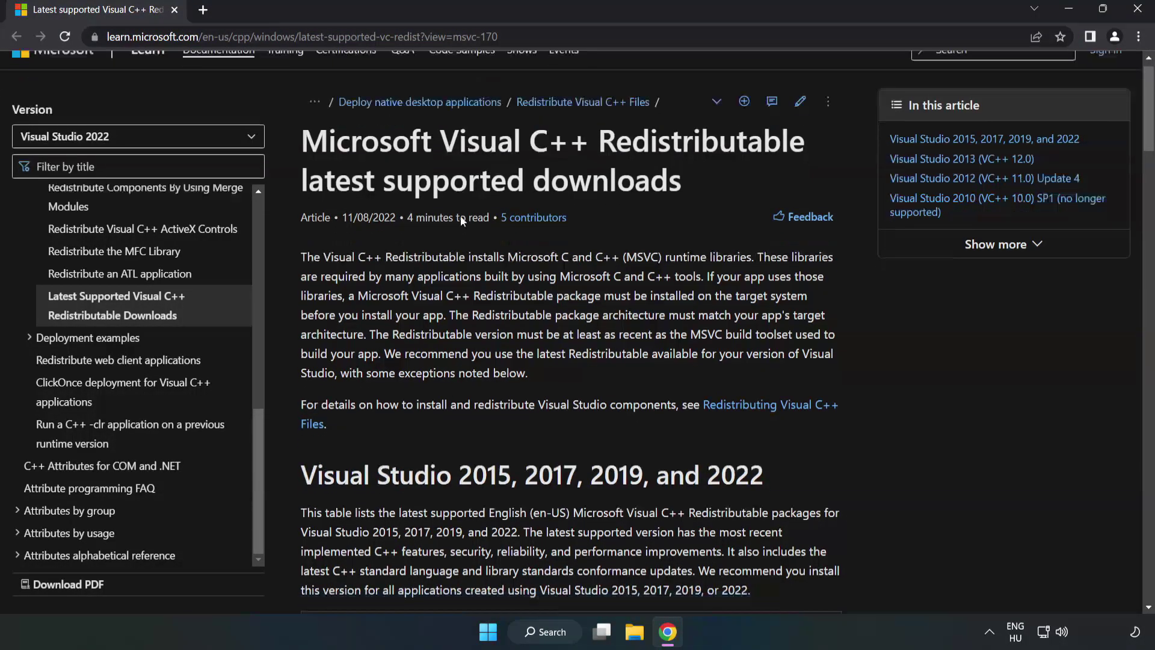
scroll(461, 215, down, 2)
scroll(464, 222, down, 1)
scroll(464, 226, down, 1)
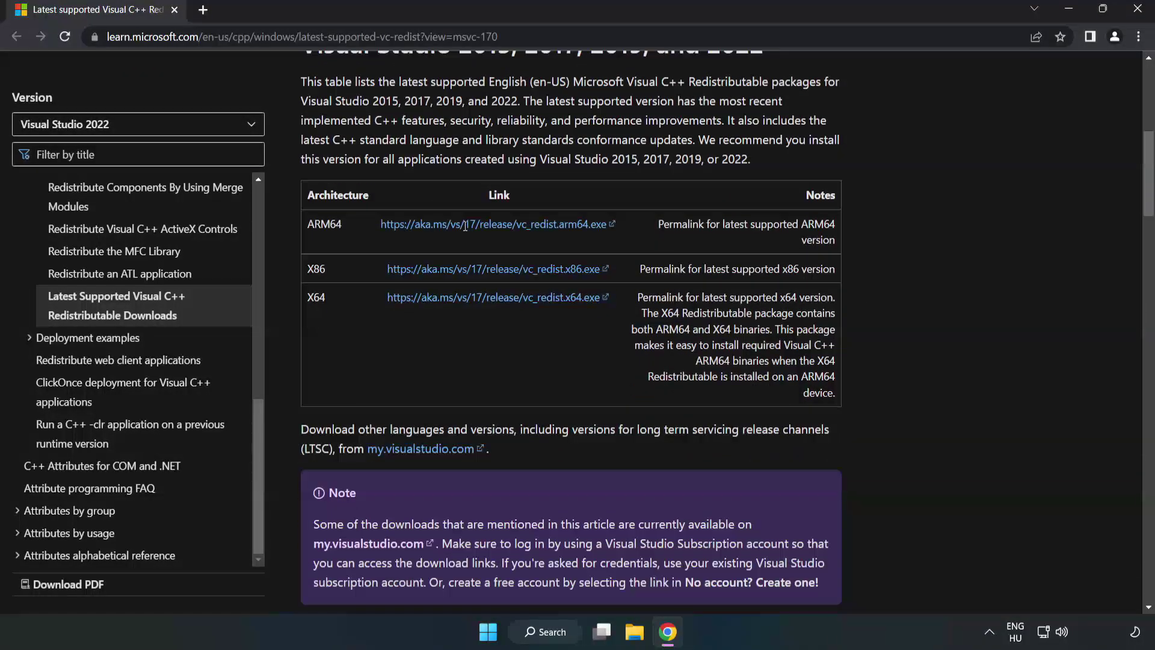
scroll(456, 225, up, 1)
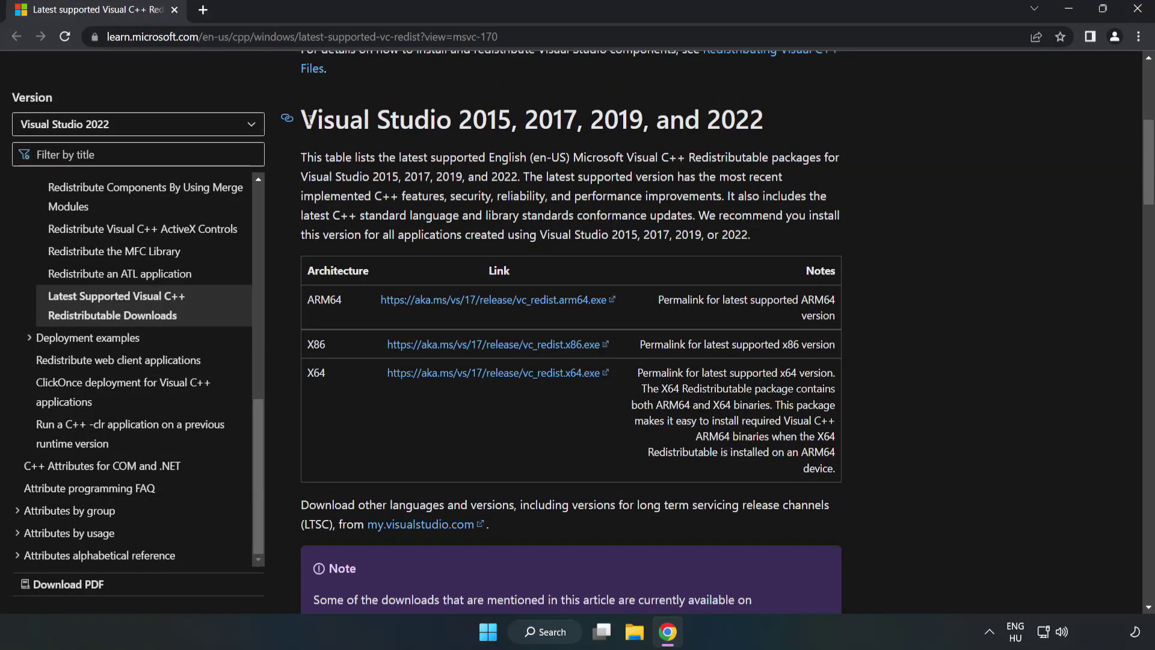
drag(301, 119, 764, 119)
click(715, 151)
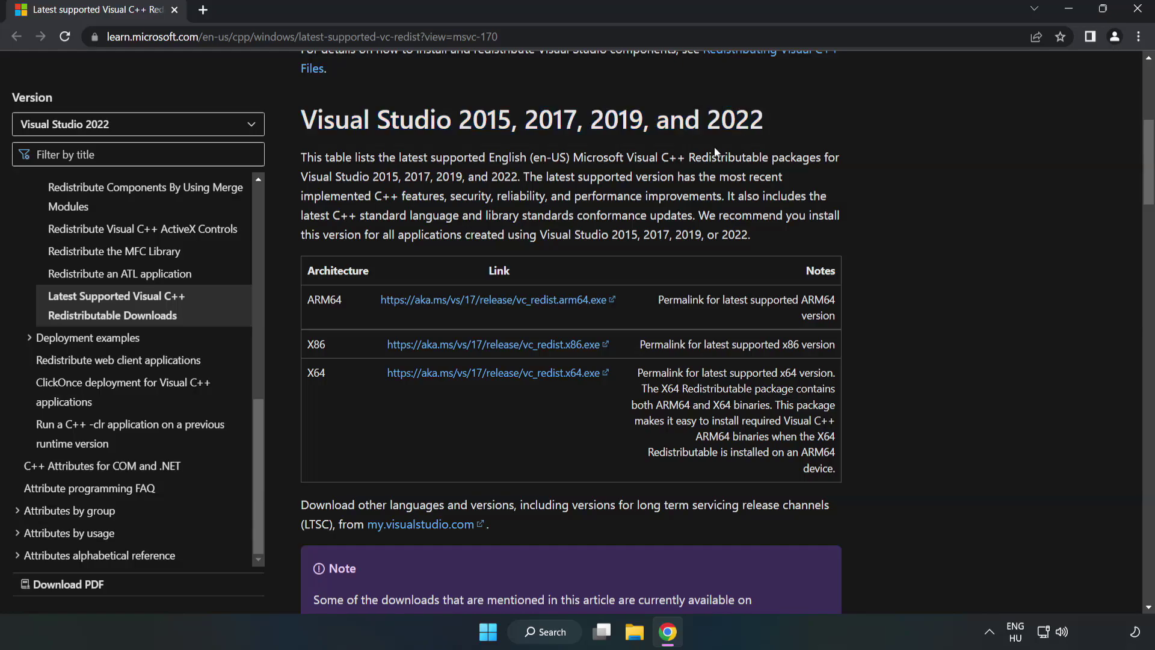
Download the ARM64, x86 and x64 vc_redist packages
click(465, 300)
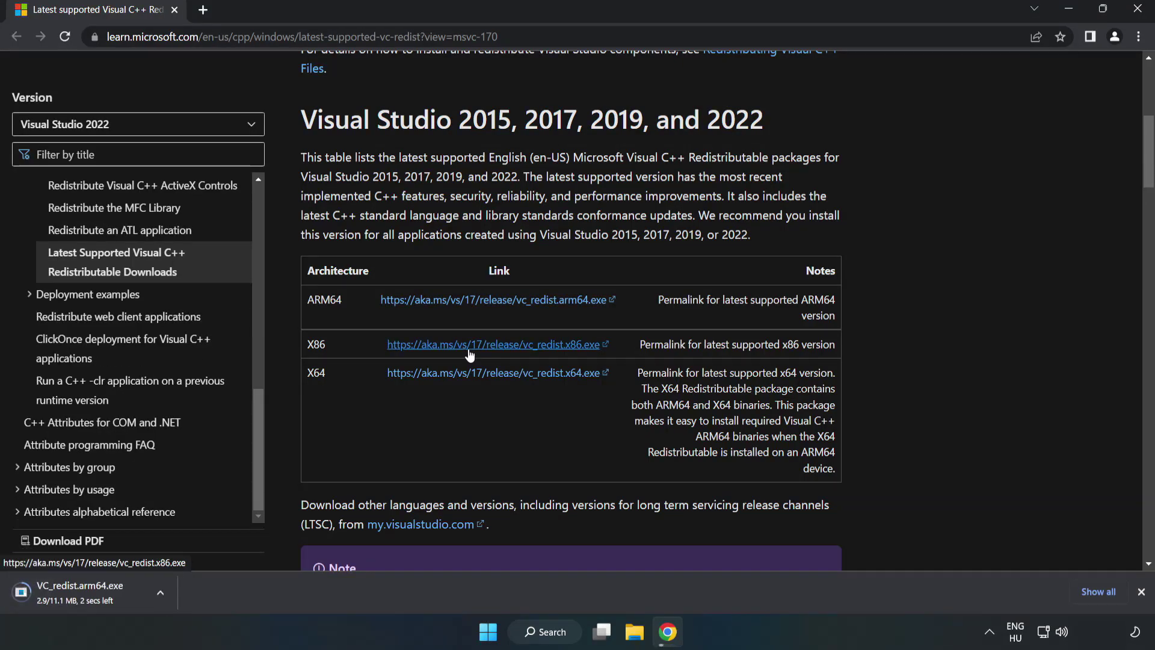
click(469, 354)
click(484, 377)
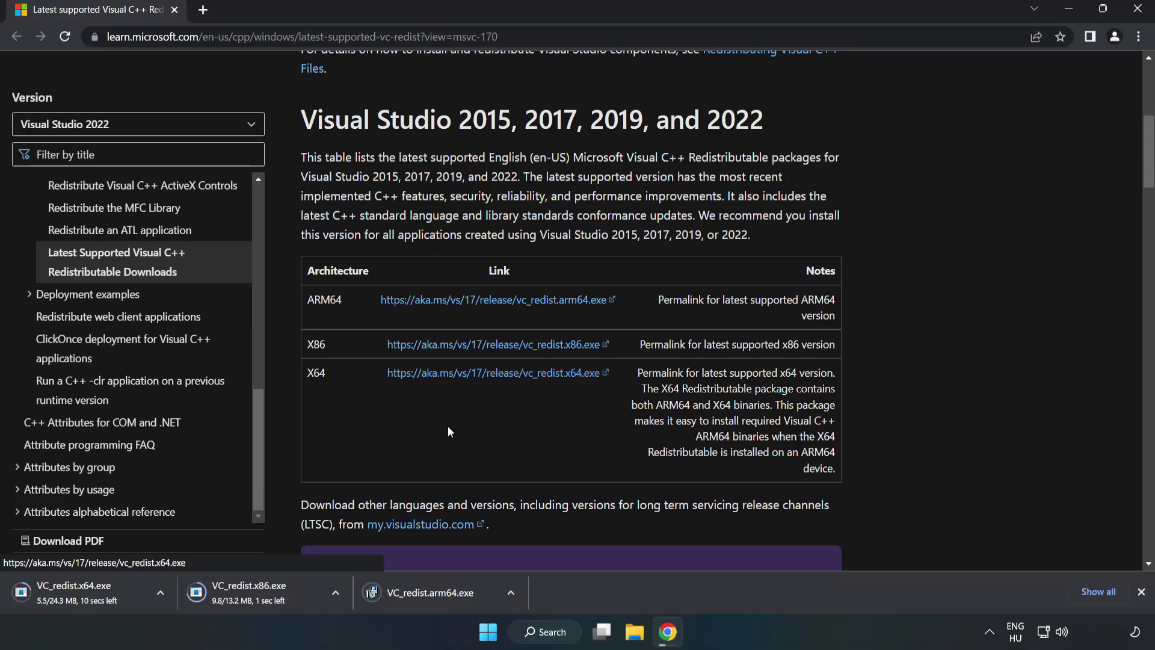
Run VC_redist.arm64.exe, accept the license and install; close the unsupported-processor failure
click(440, 593)
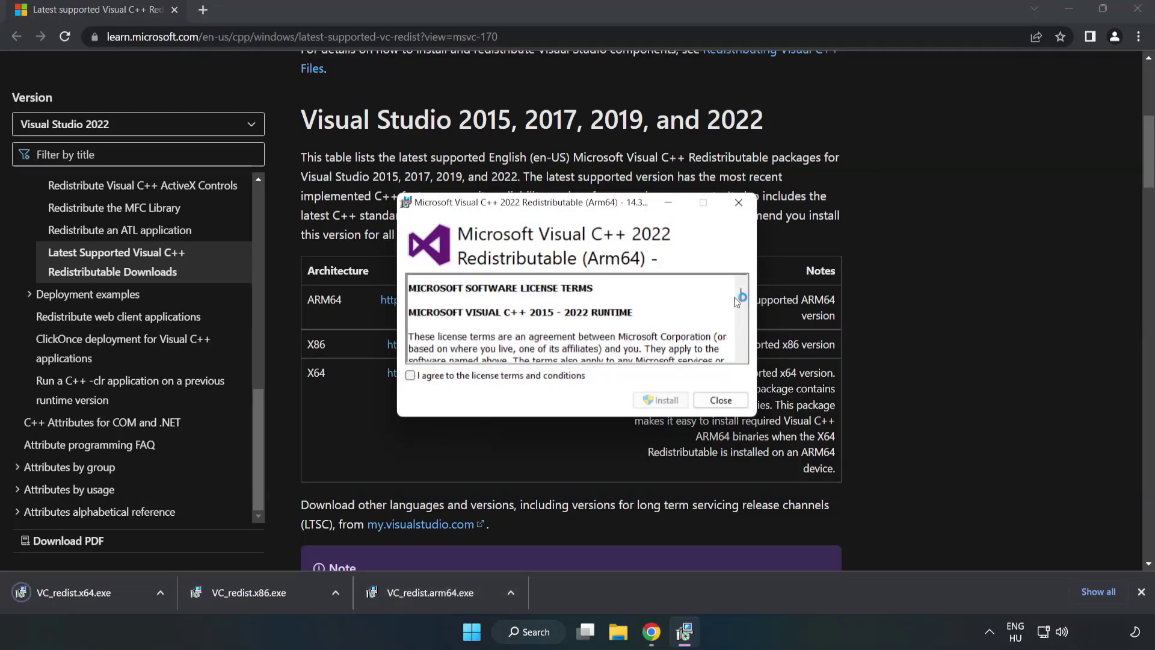
scroll(739, 295, down, 5)
scroll(741, 316, down, 10)
scroll(741, 351, down, 5)
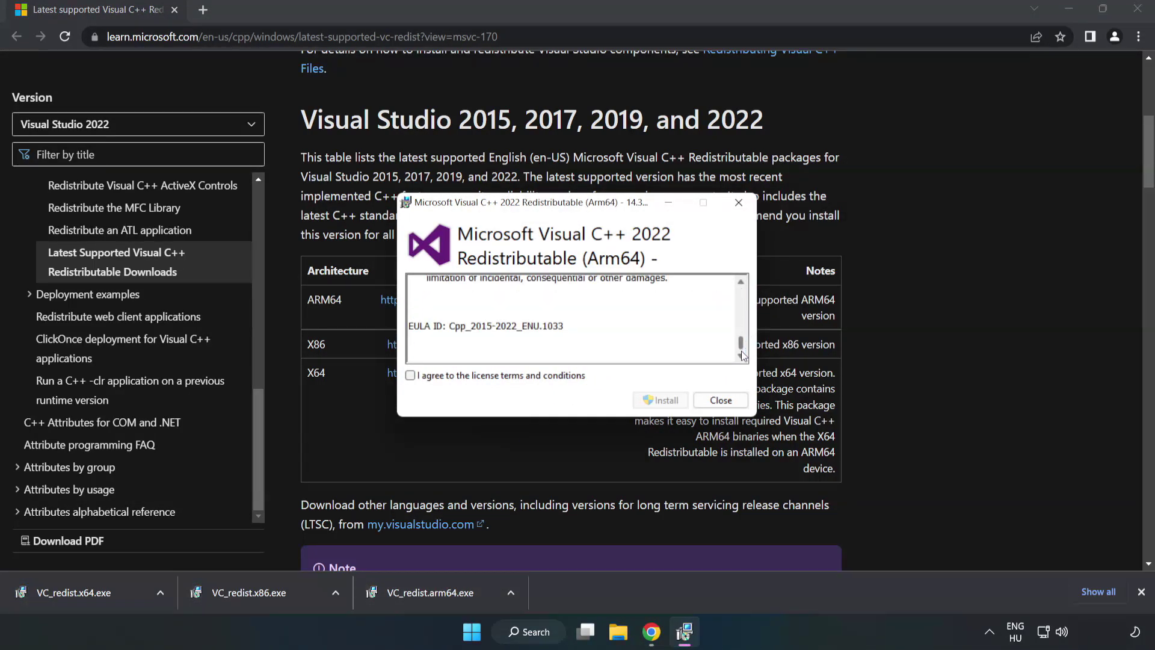
click(412, 376)
click(661, 401)
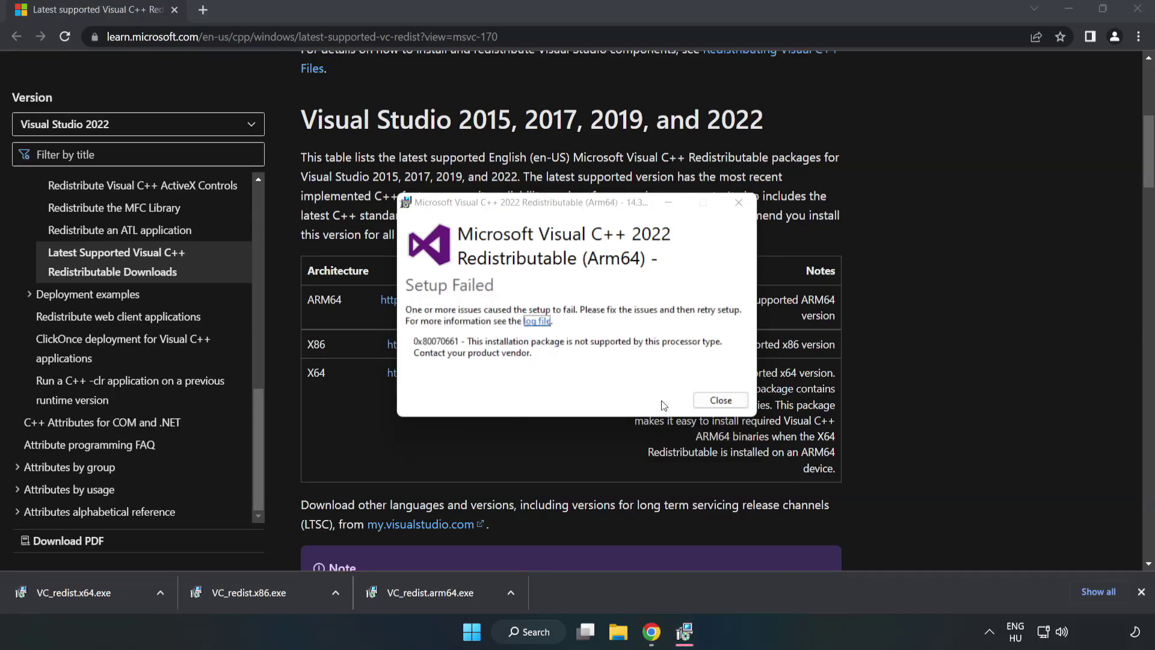
click(721, 400)
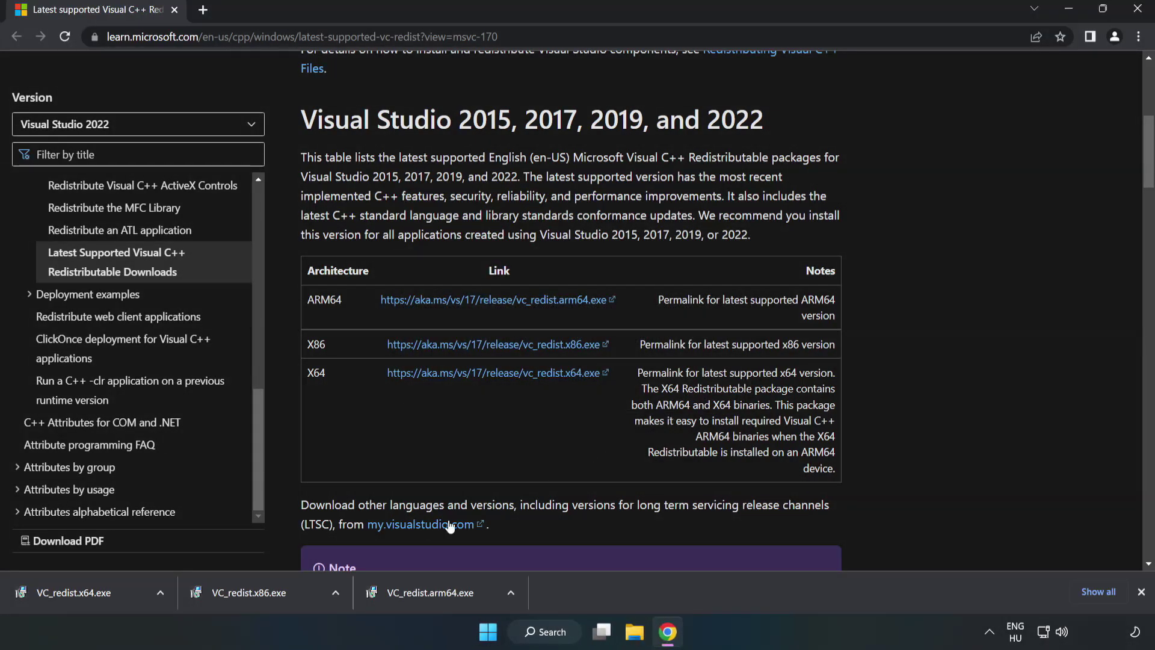
Install the x86 Visual C++ 2015-2022 Redistributable, accepting the license, and close it
click(256, 590)
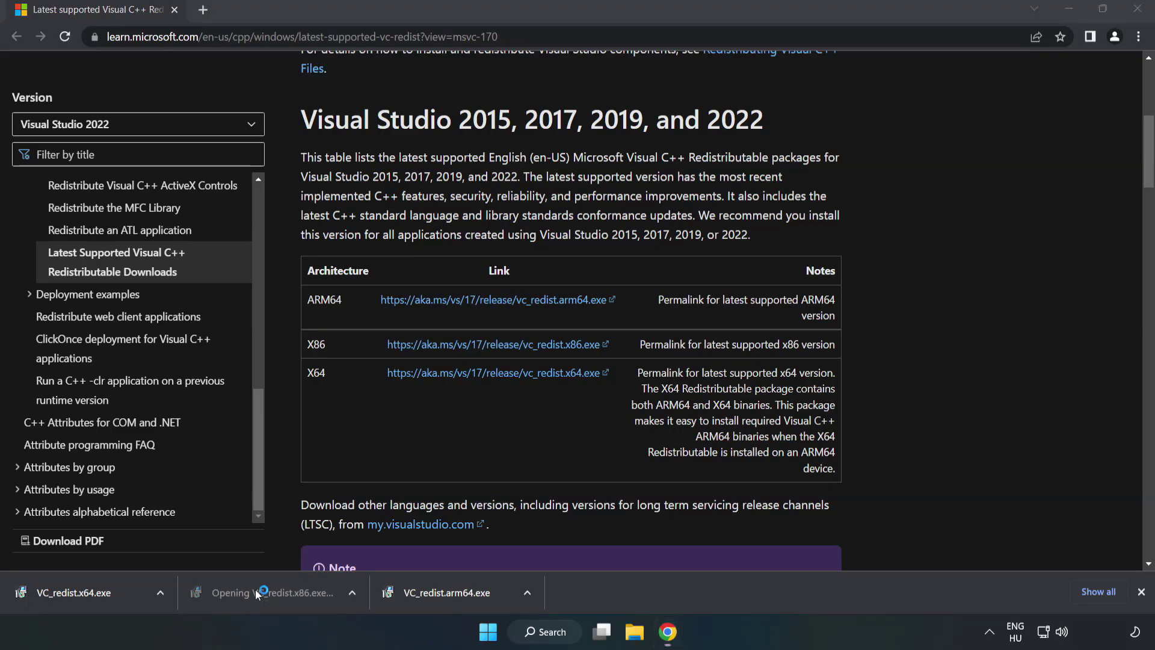
drag(737, 295, 742, 358)
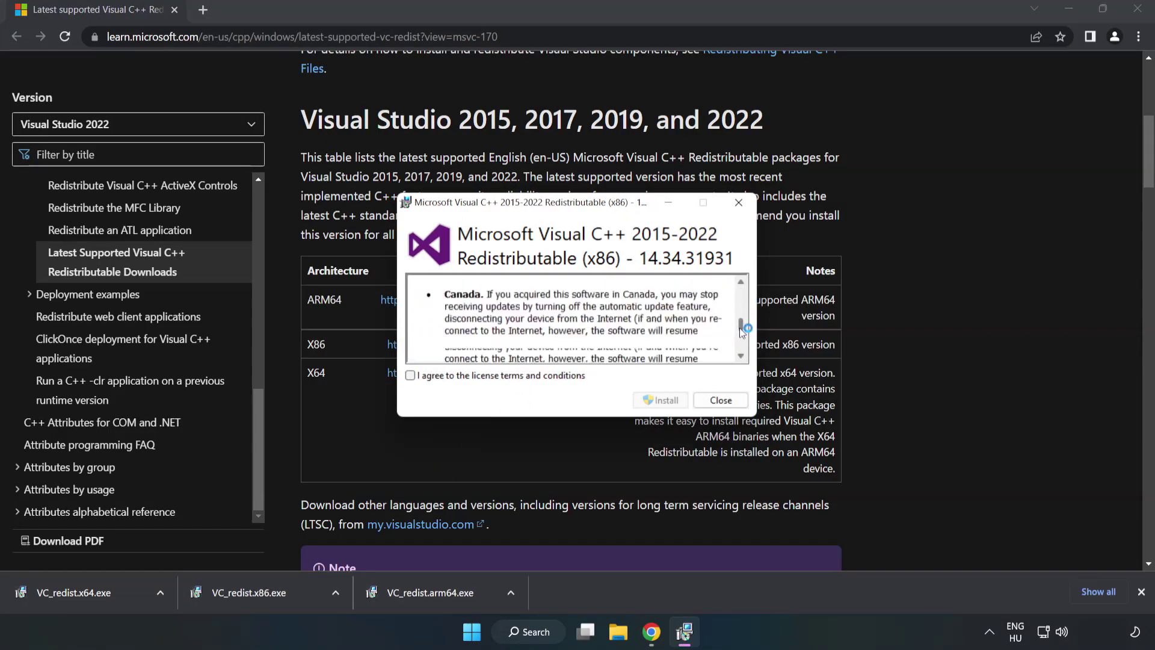
click(411, 376)
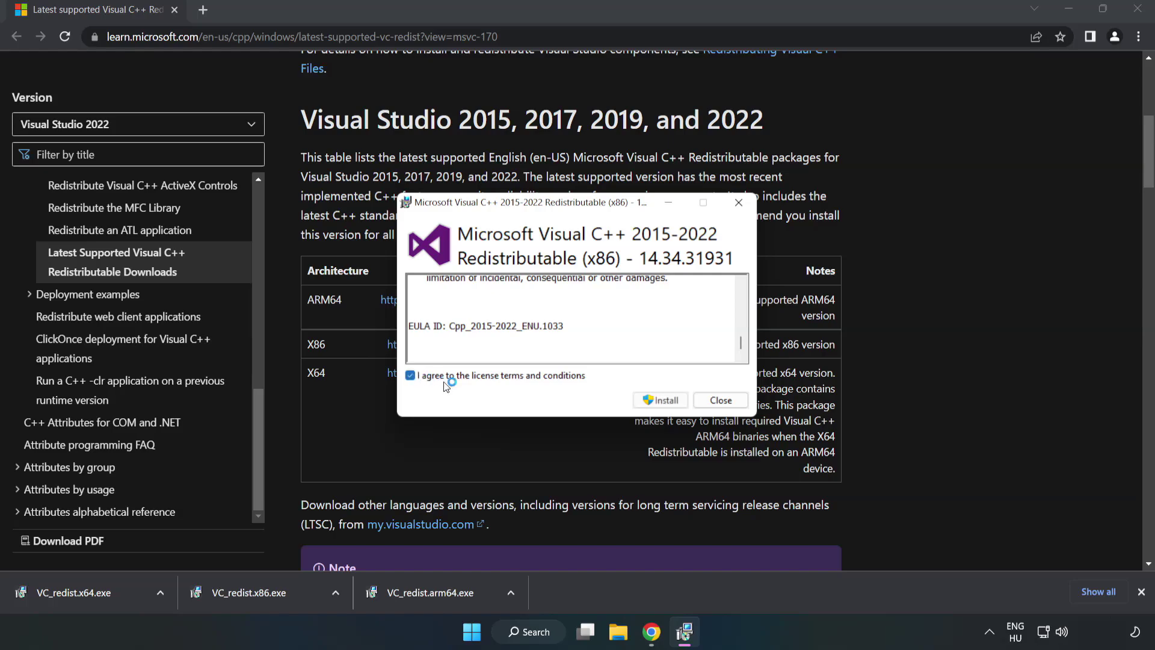
click(655, 402)
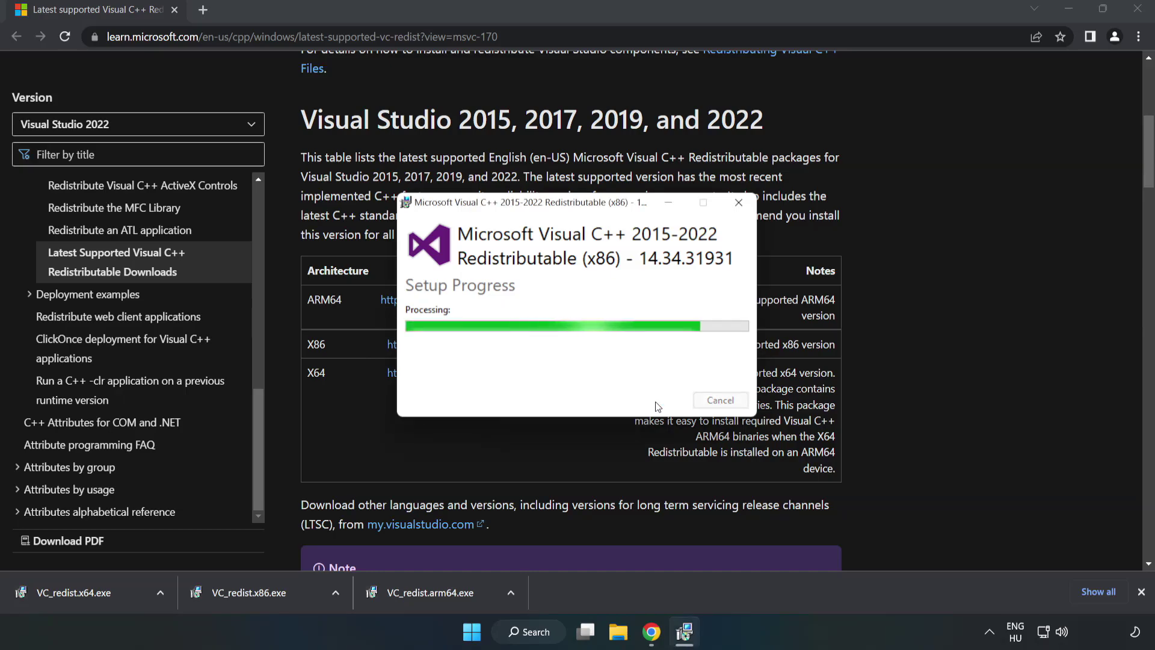
click(721, 402)
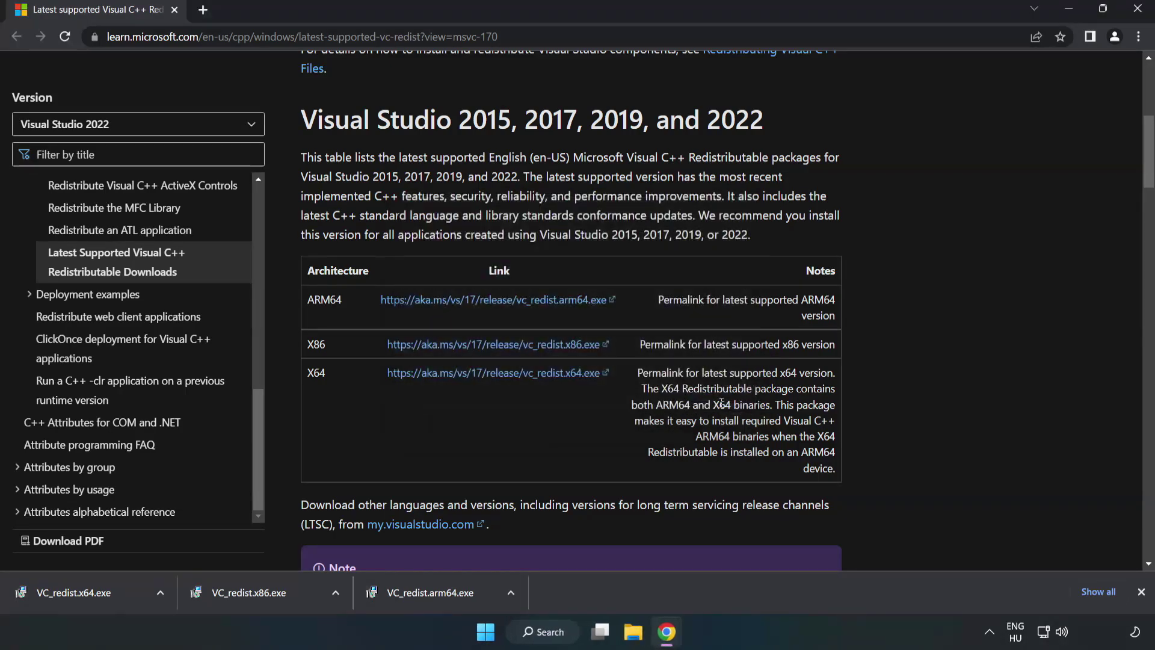
Install the x64 Visual C++ 2015-2022 Redistributable successfully, close it, and close Chrome
click(62, 589)
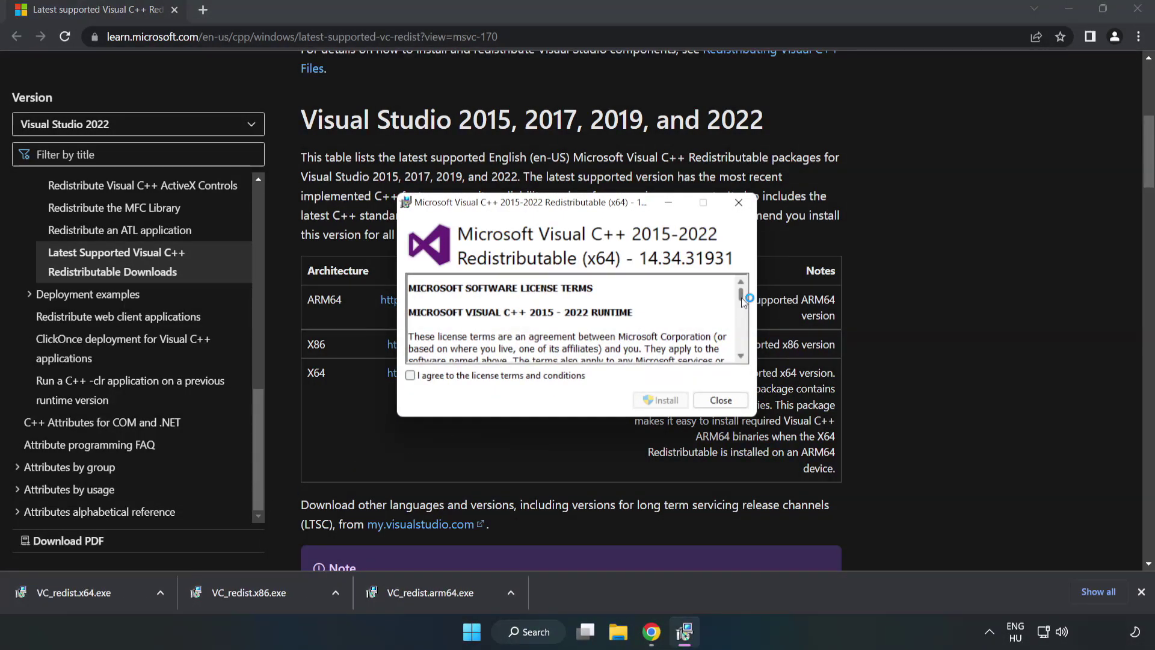
drag(741, 297, 742, 351)
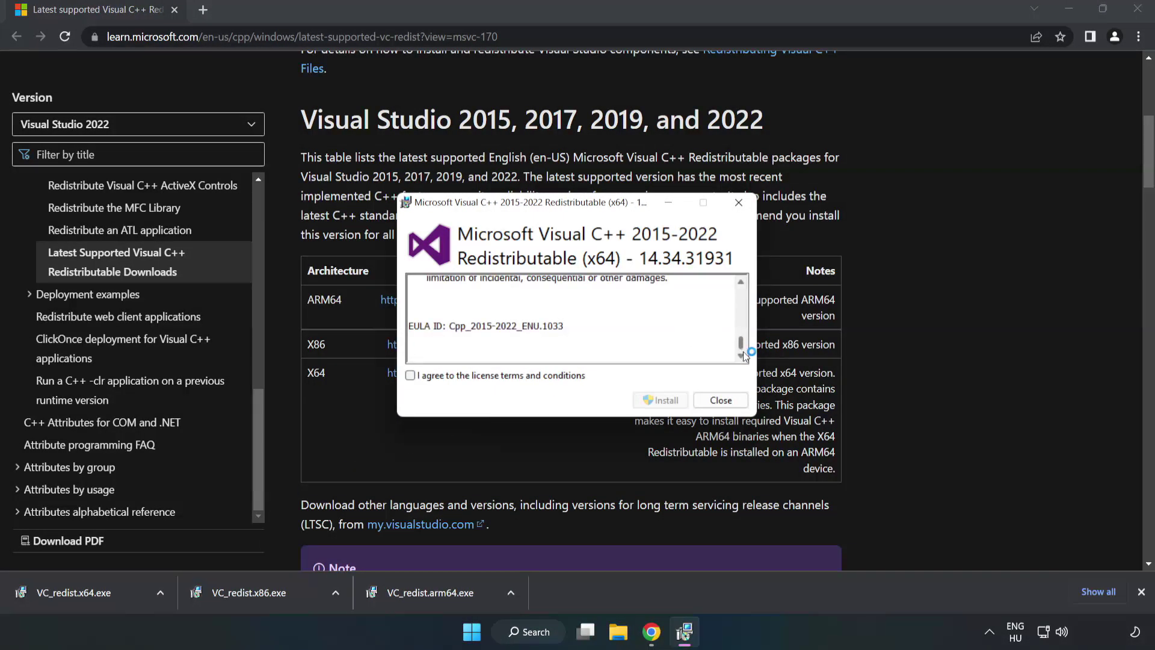
click(413, 375)
click(659, 400)
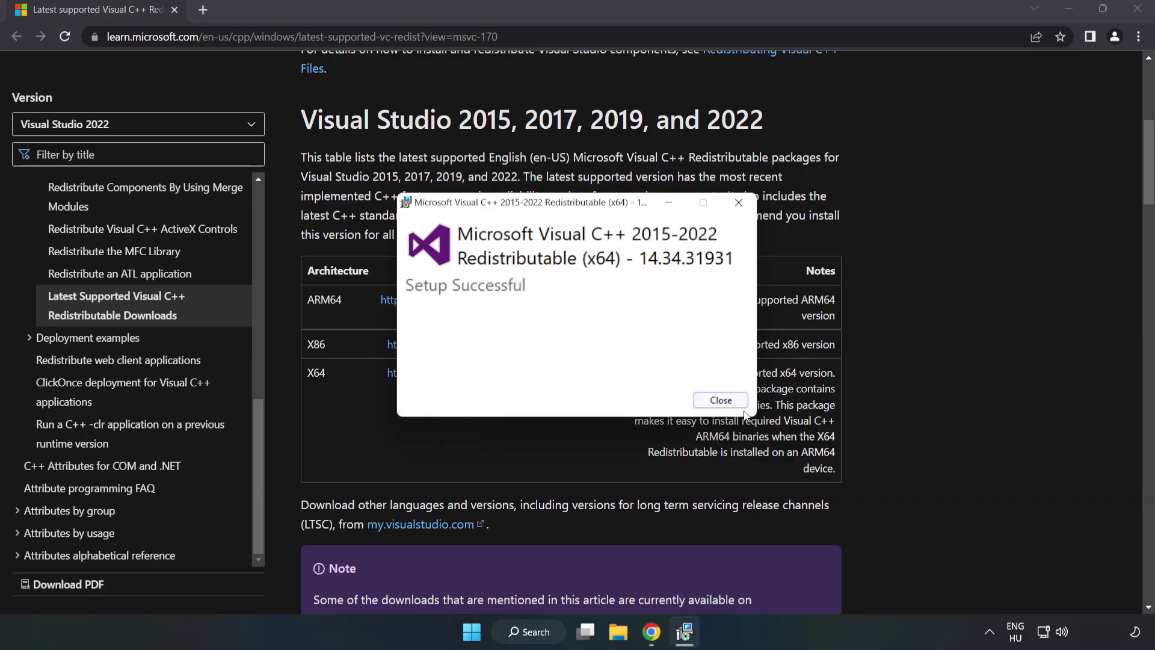
click(727, 409)
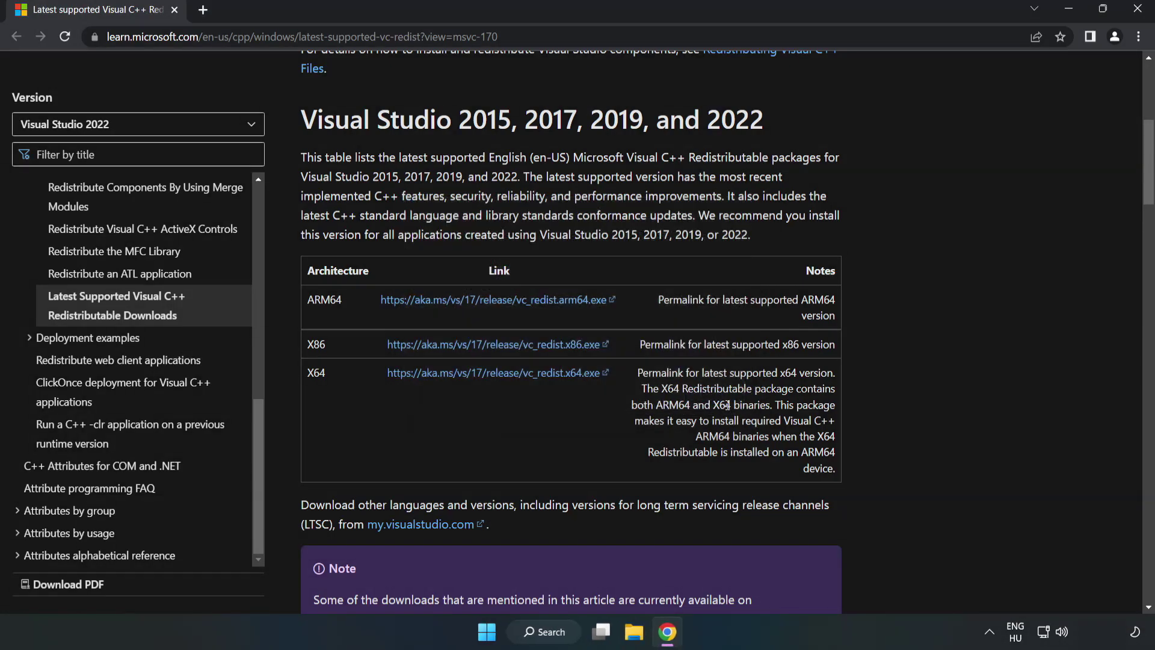
click(1140, 15)
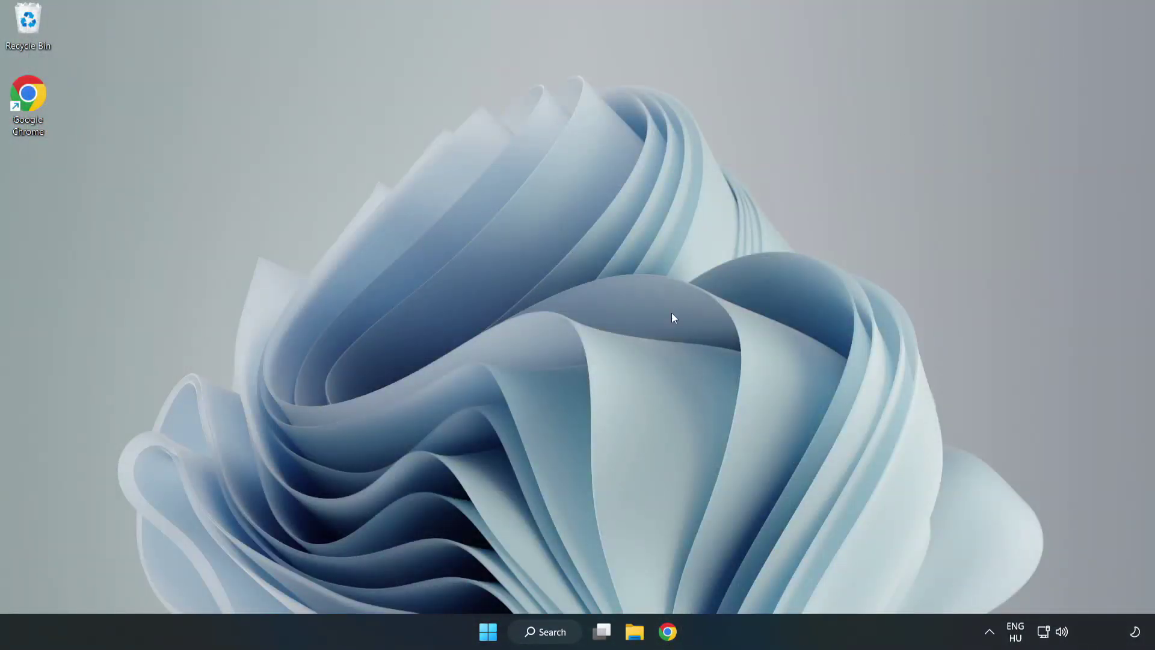
Search for cmd and launch Command Prompt as administrator, moving its window right
click(551, 632)
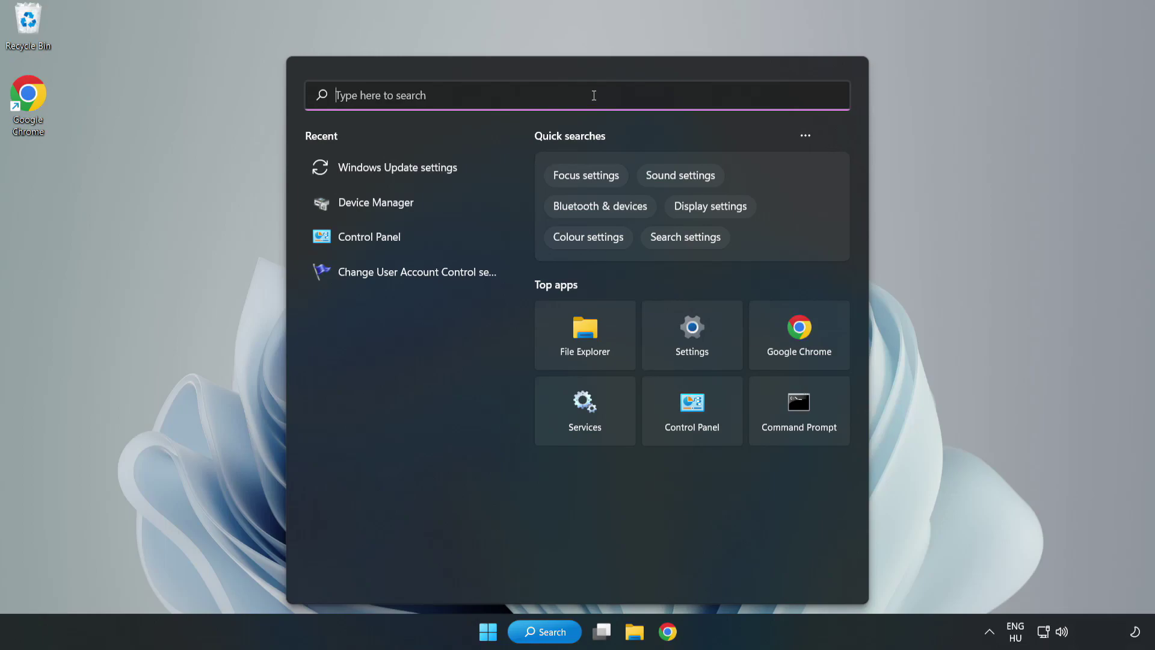
text(cmd)
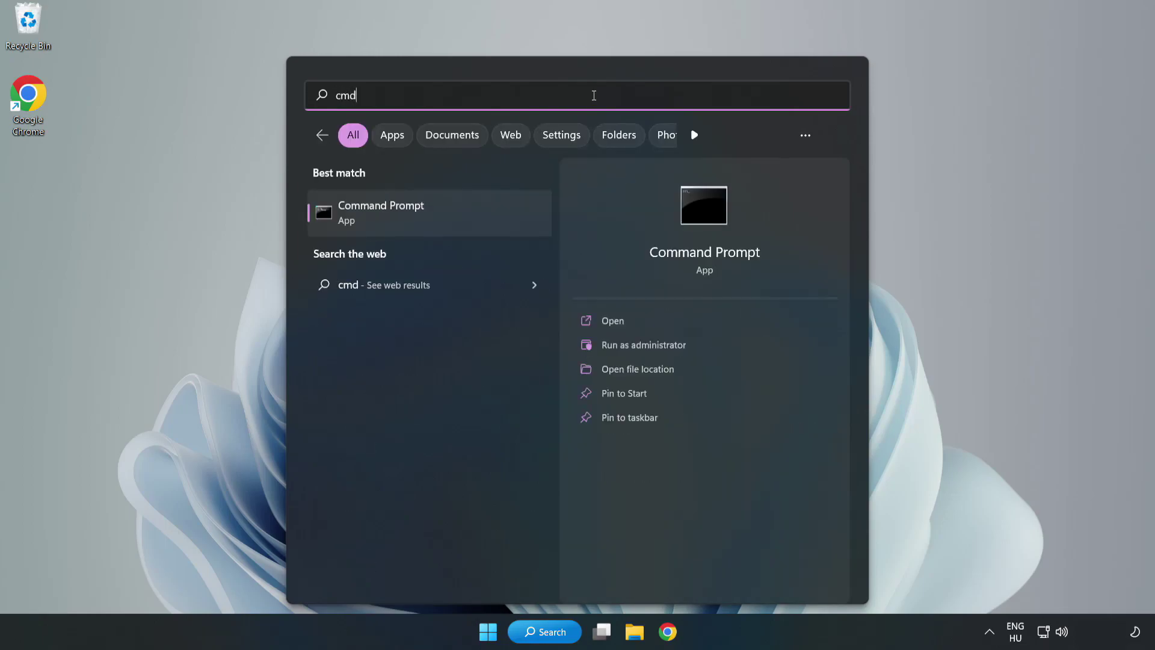
click(454, 219)
right_click(453, 219)
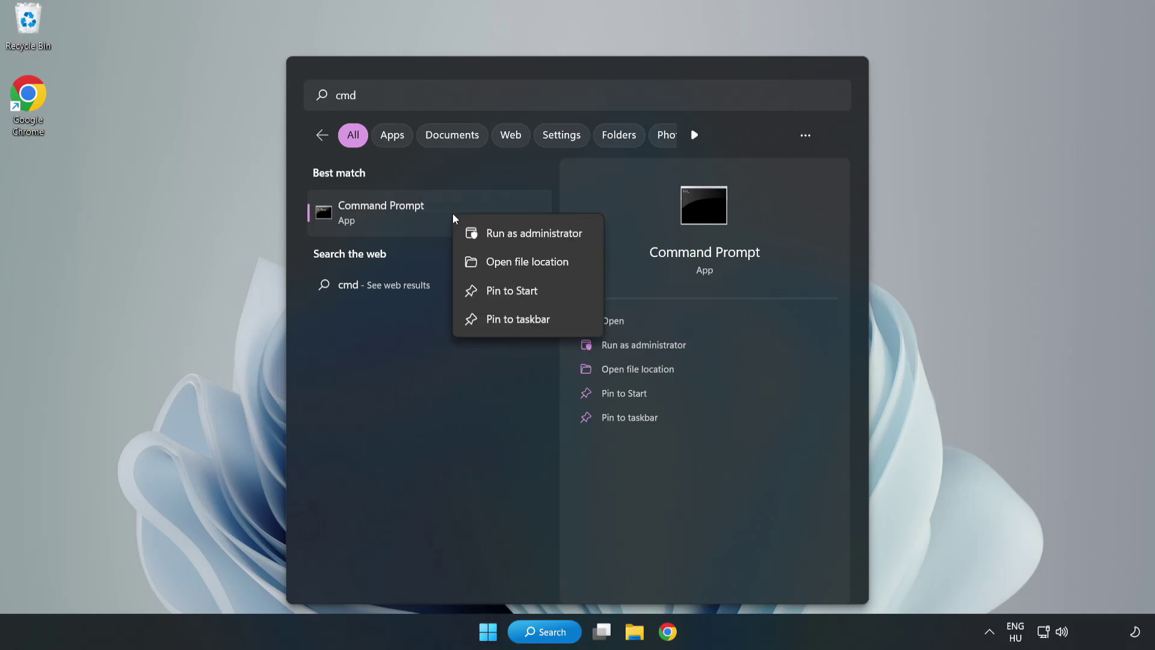
click(499, 235)
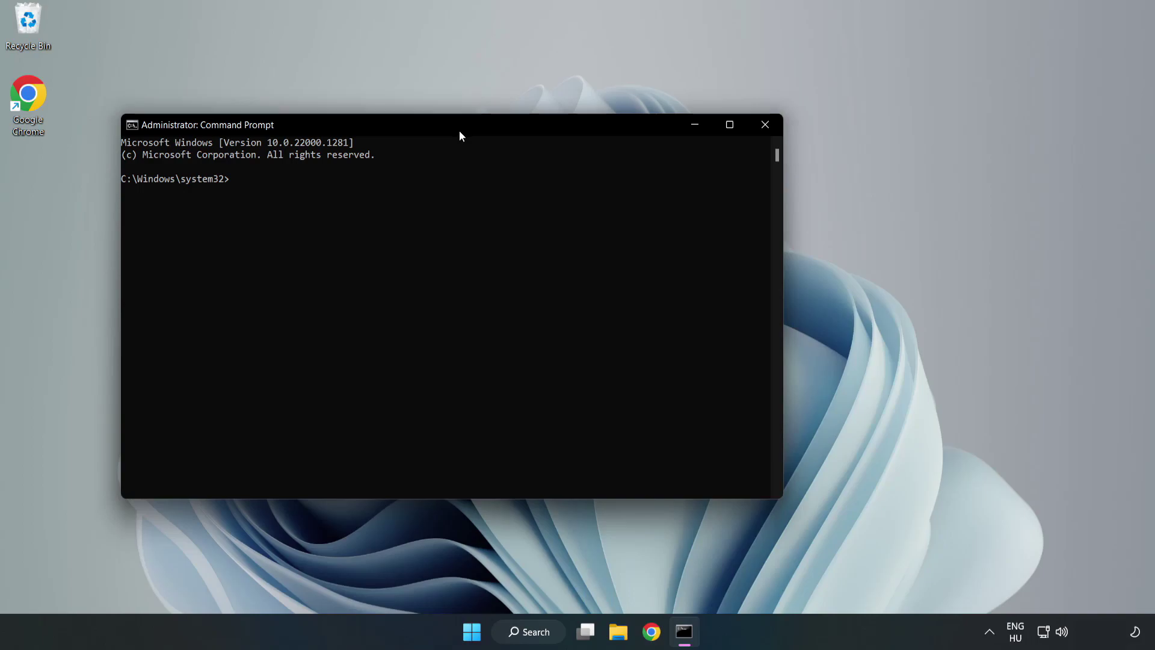
drag(460, 134, 588, 136)
text(sfc)
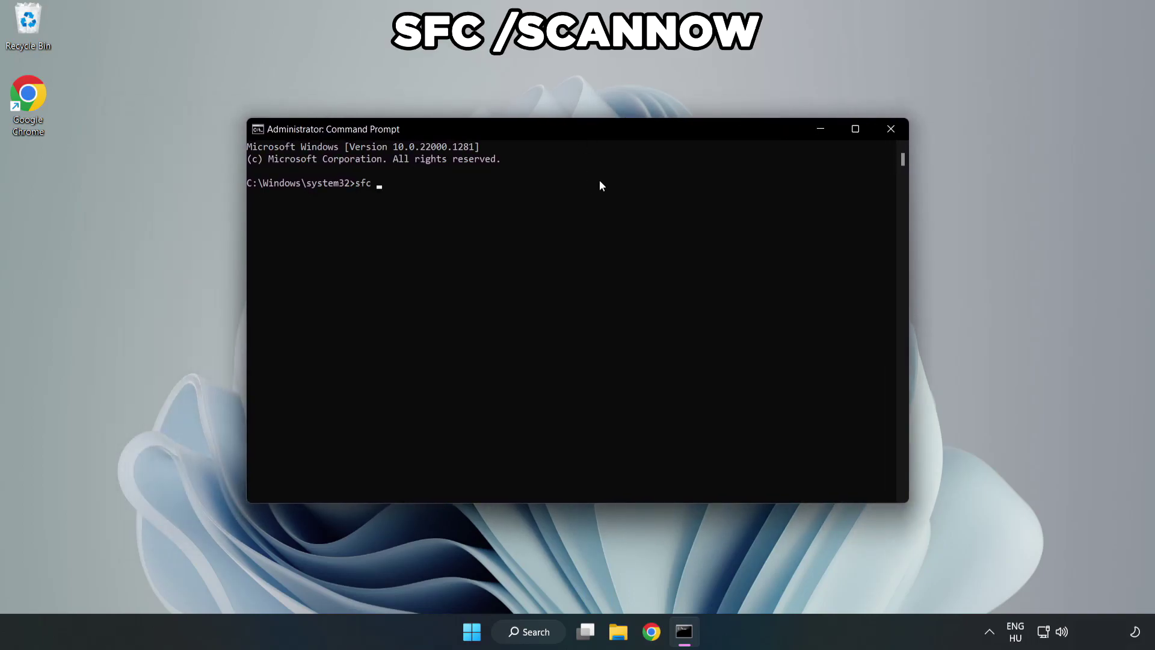
text(/scann)
text(ow)
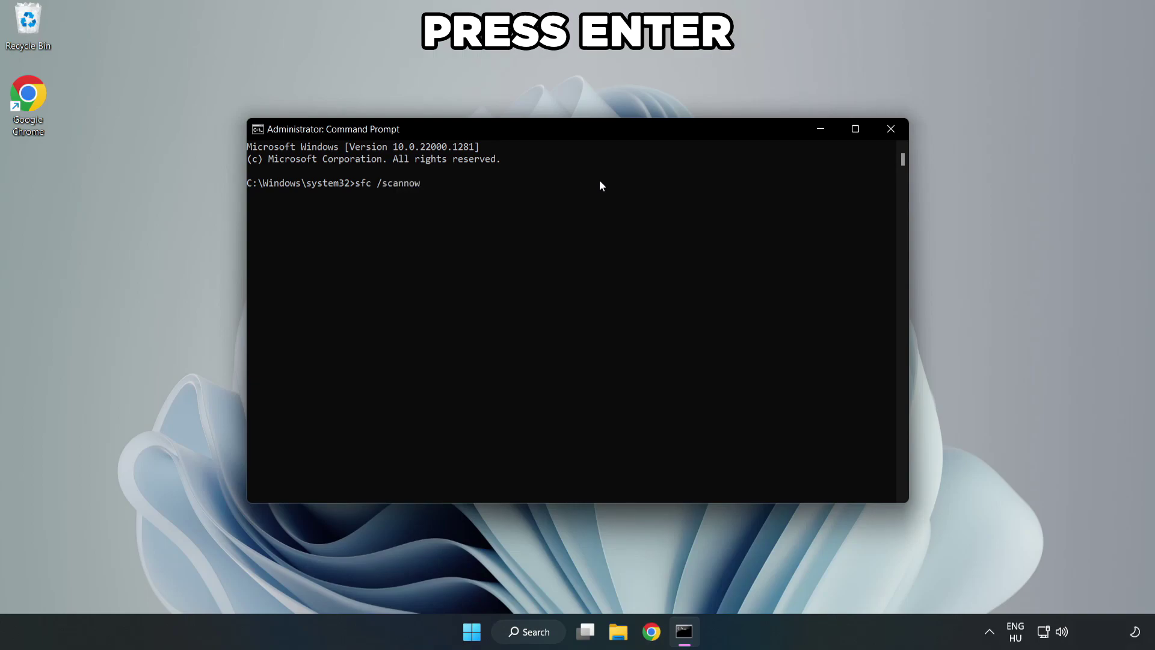
Run sfc /scannow to completion with no integrity violations found, then close Command Prompt
key(Return)
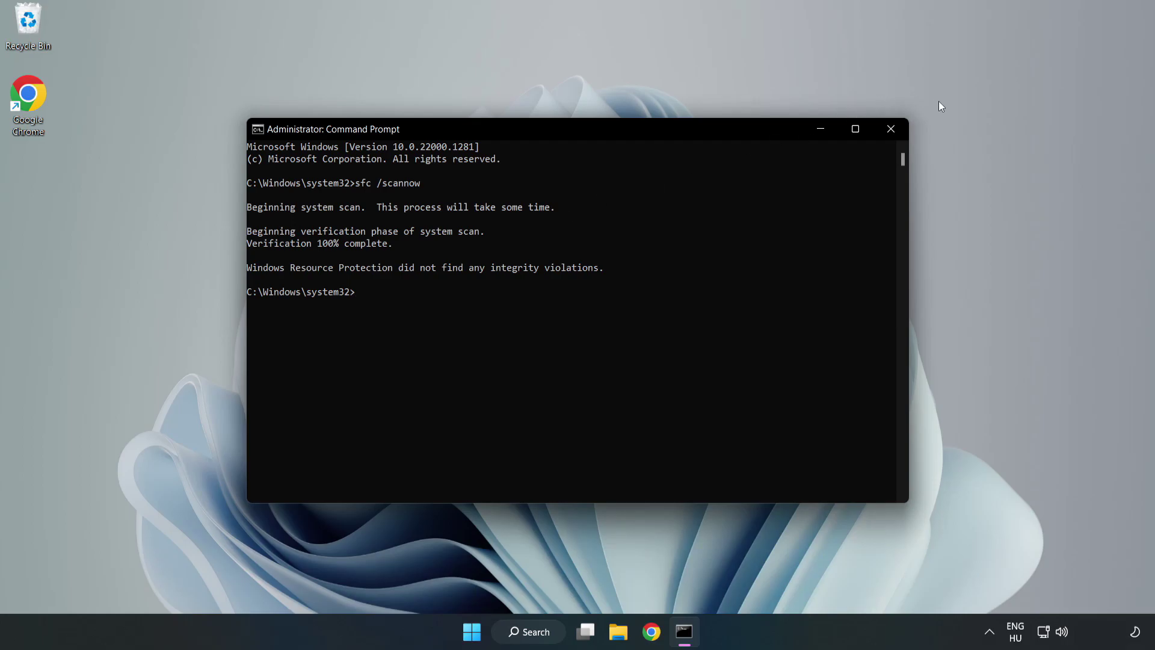
click(889, 134)
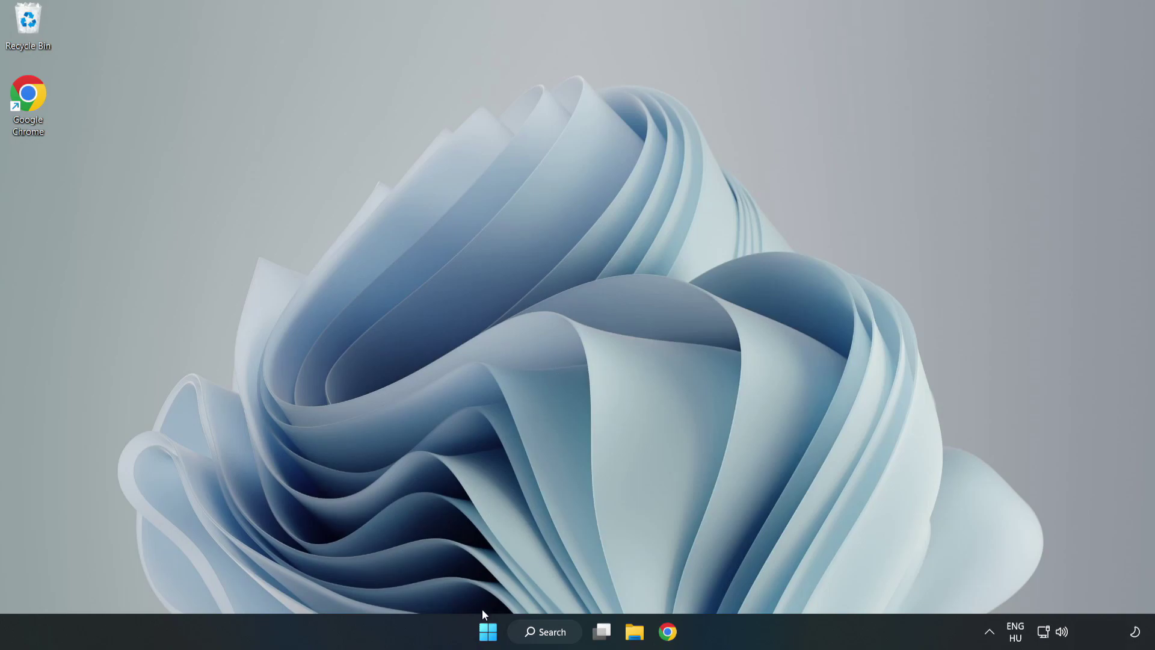
From the Start menu, show the power options with Restart ready
click(488, 631)
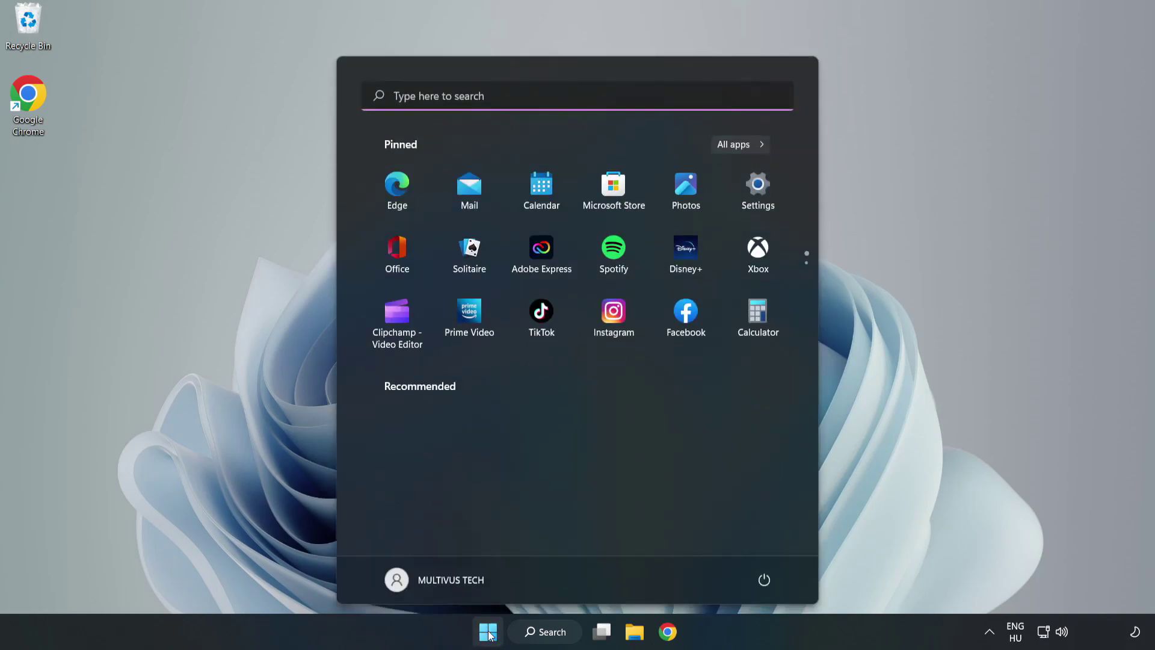
click(771, 580)
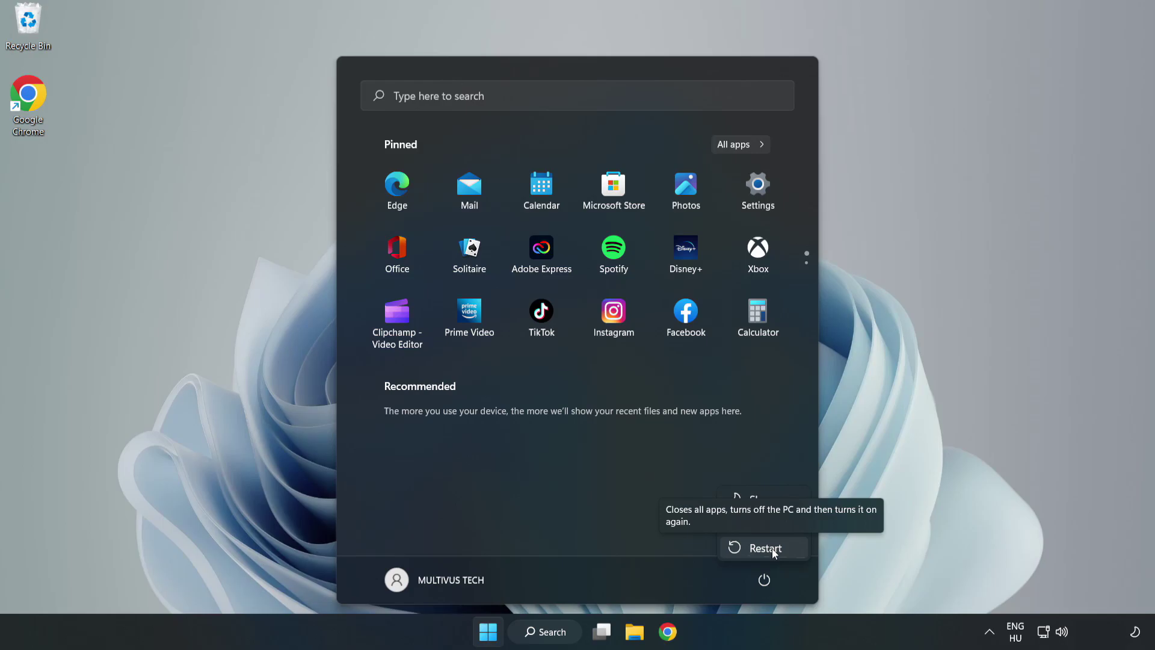